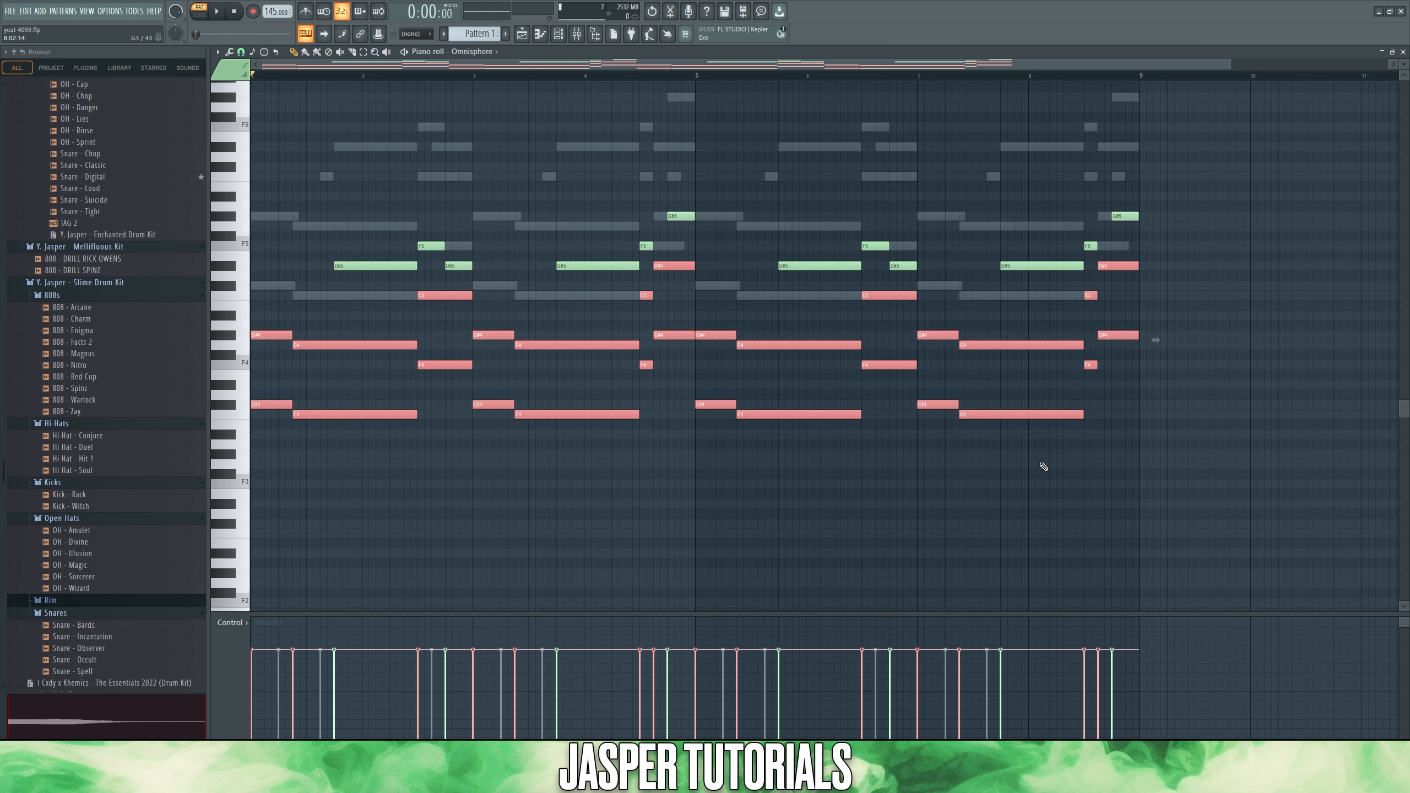
# - Highlight the Minor Natural (Aeolian) scale in the piano roll
pyautogui.keyDown('ctrl'); pyautogui.click(1045, 463); pyautogui.keyUp('ctrl')
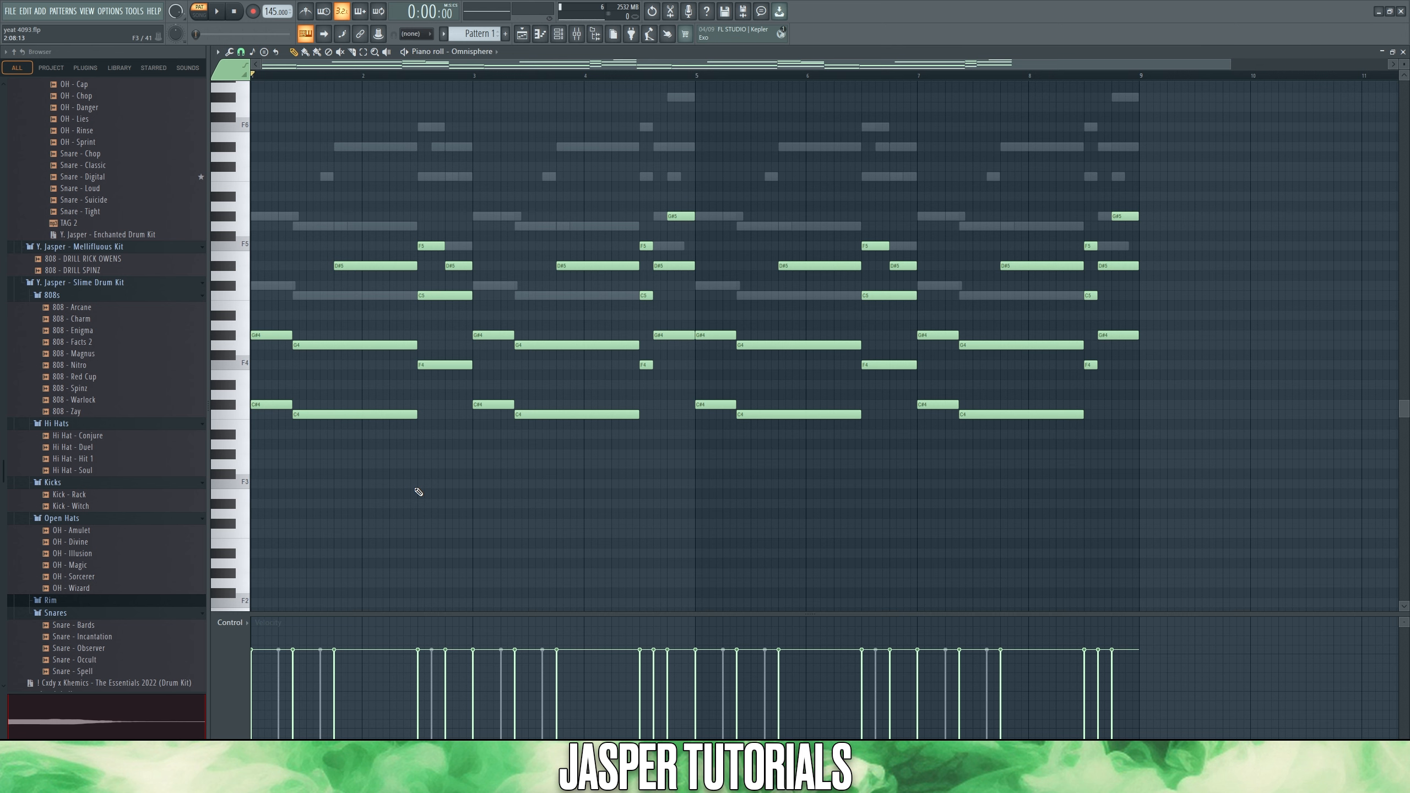
pyautogui.click(217, 52)
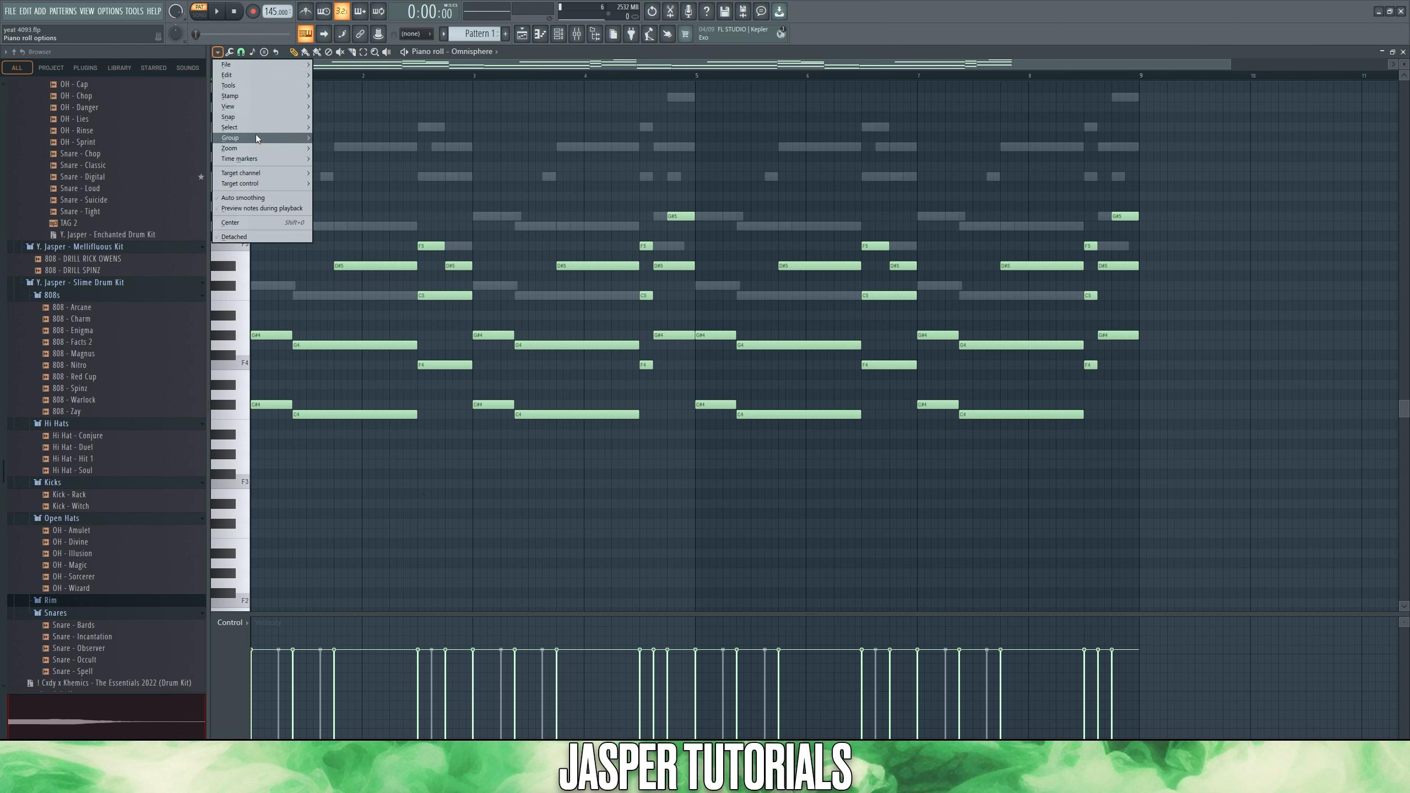
pyautogui.moveTo(250, 109)
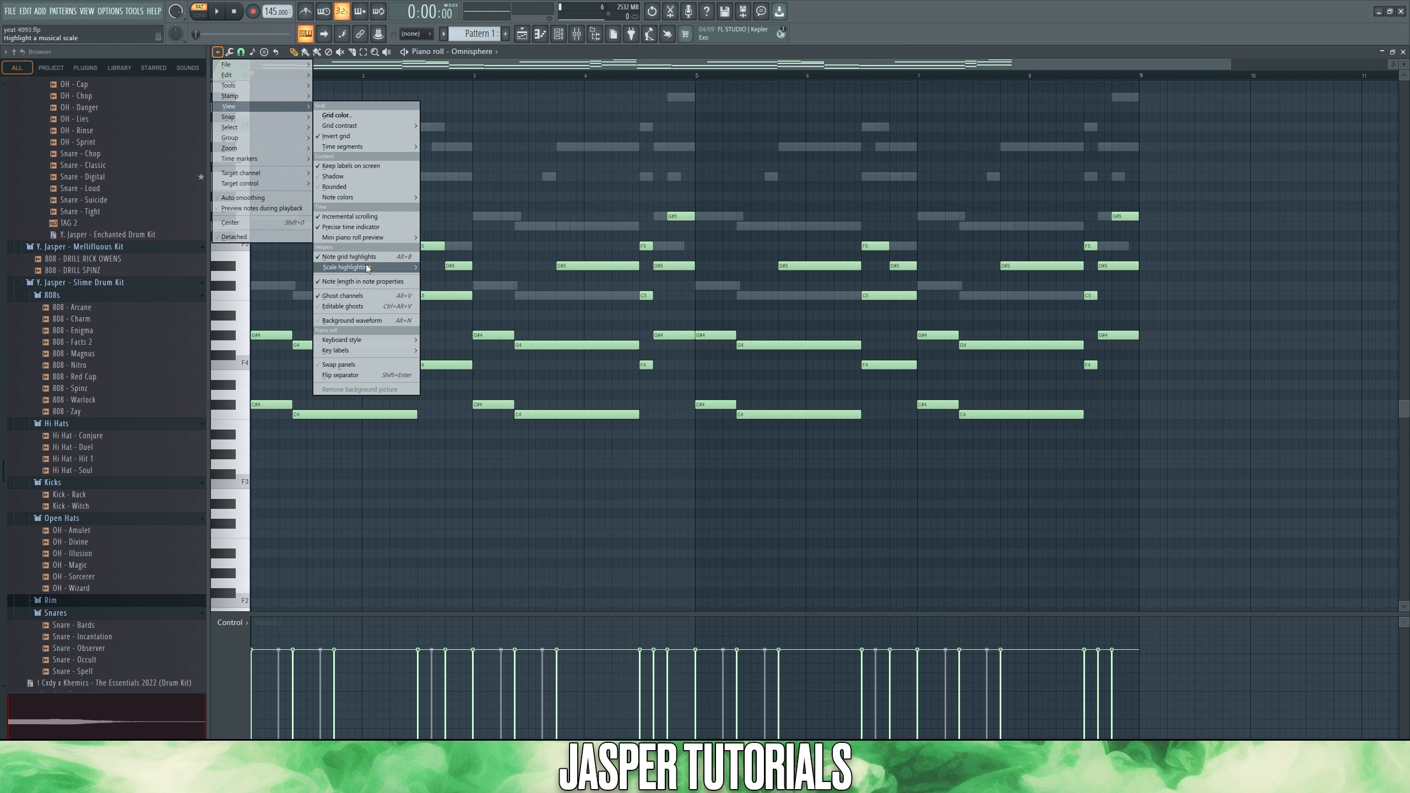
pyautogui.moveTo(367, 267)
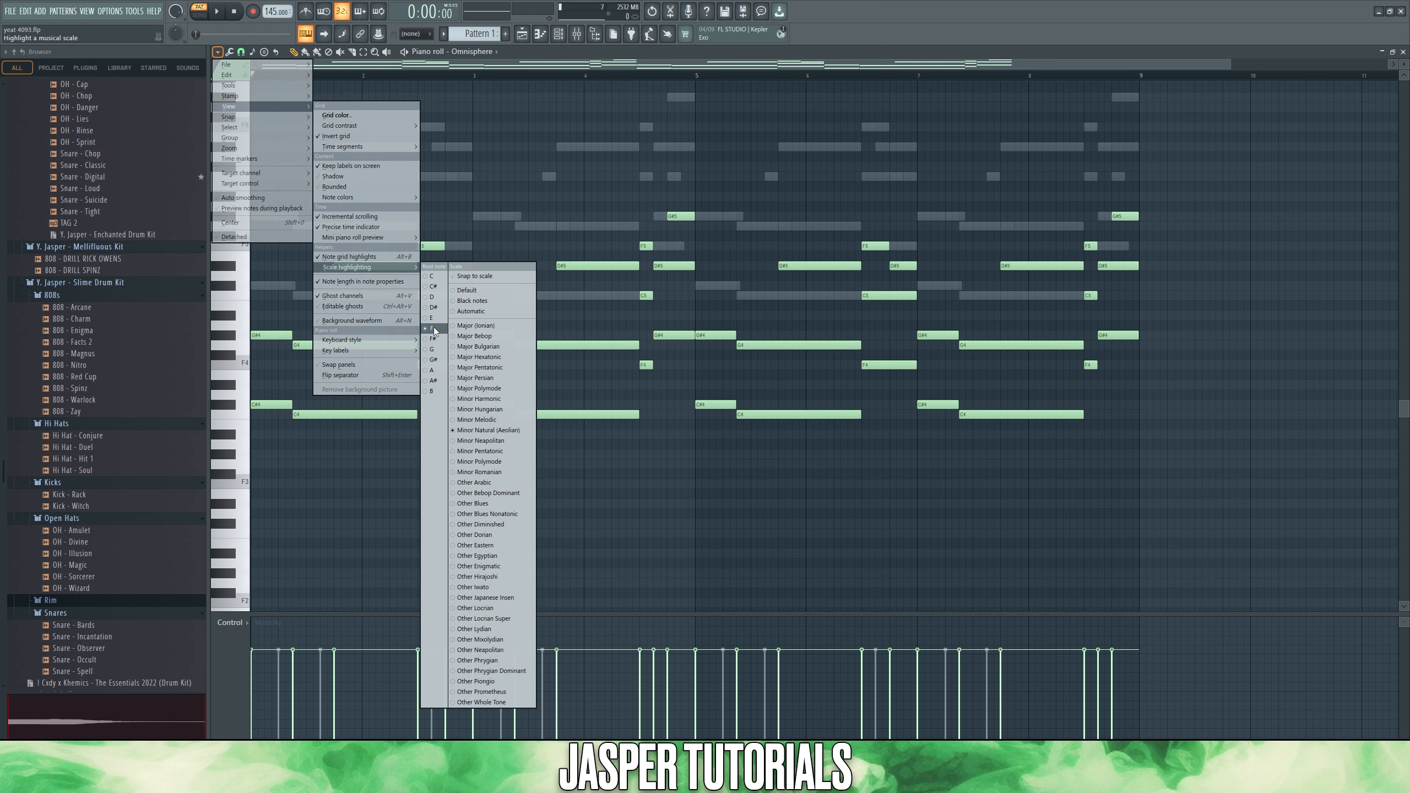
pyautogui.click(500, 432)
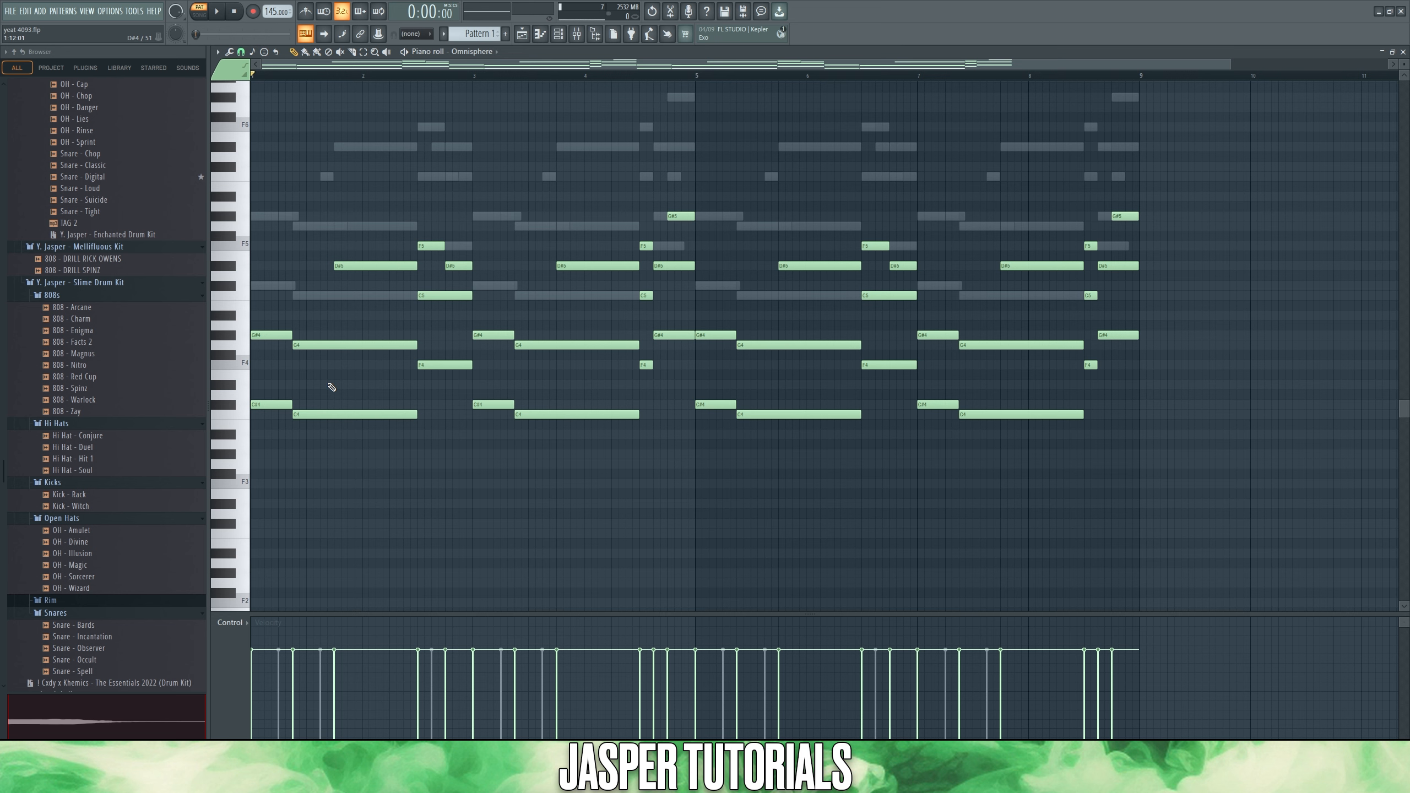
# - Try an extra F4 note within the first chord of the Omnisphere pattern and delete it again
pyautogui.click(266, 405)
pyautogui.click(275, 429)
pyautogui.click(261, 369)
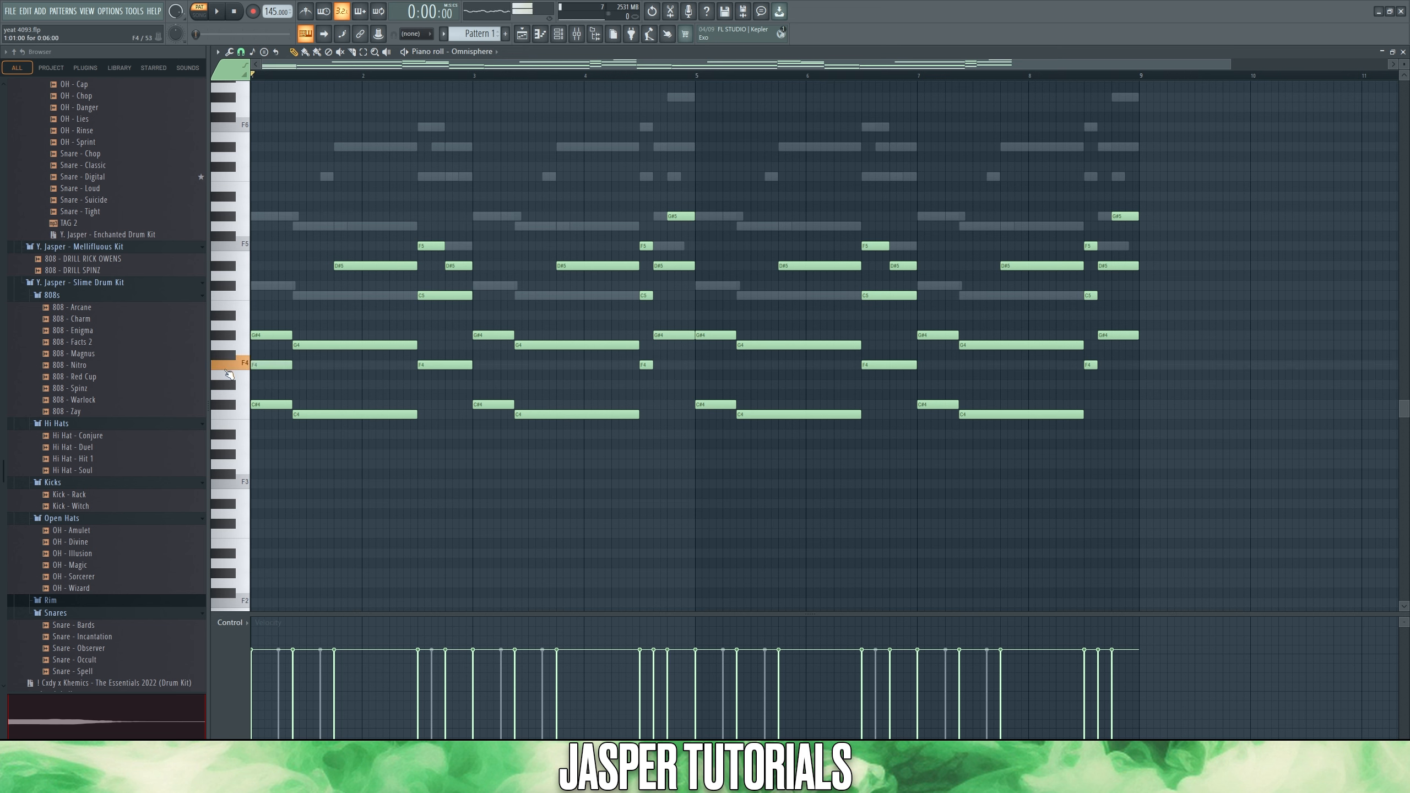
pyautogui.click(268, 335)
pyautogui.rightClick(277, 366)
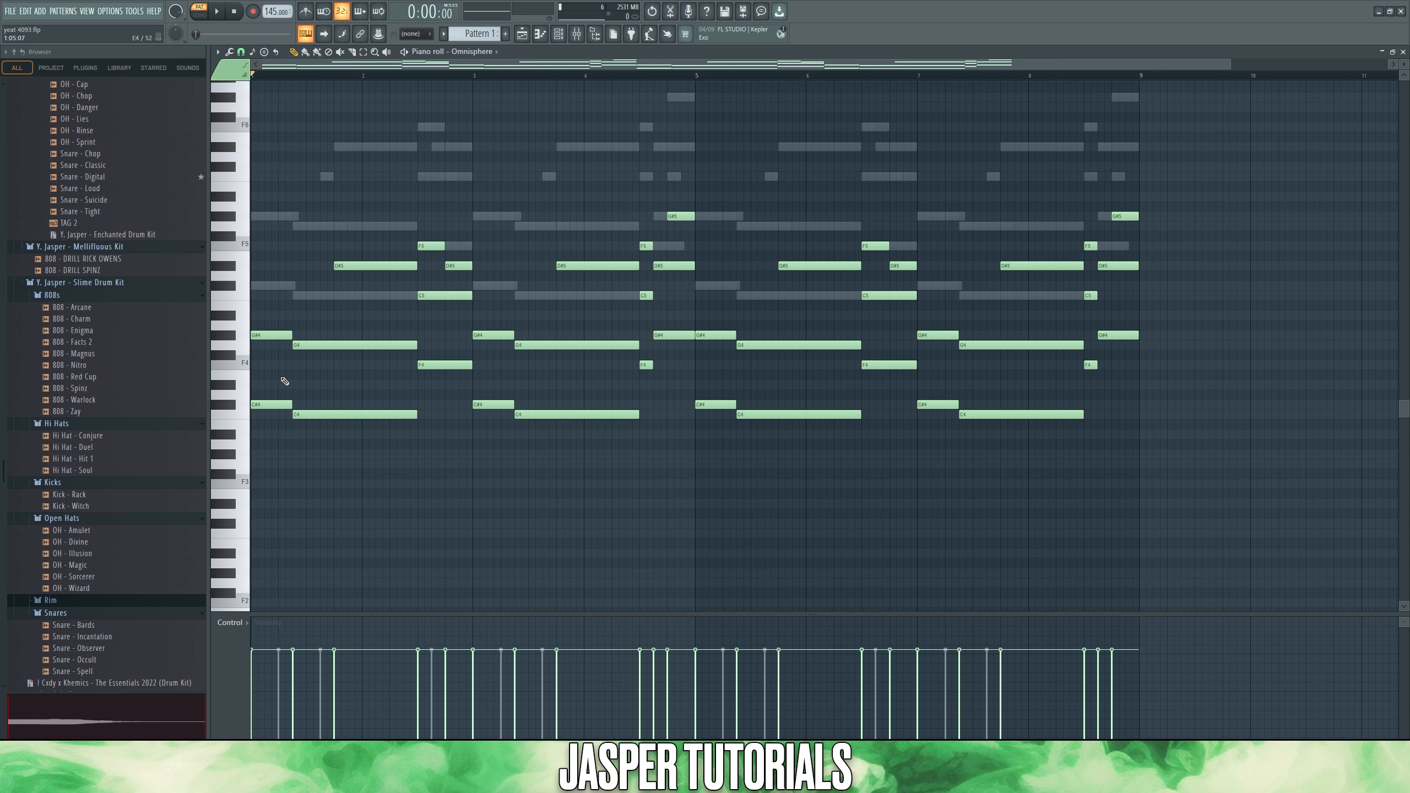
# - Try filling the first chord with slightly staggered D#4 and F4 notes between its lower and upper notes
pyautogui.moveTo(282, 371); pyautogui.dragTo(263, 423)
pyautogui.moveTo(278, 323); pyautogui.dragTo(268, 378)
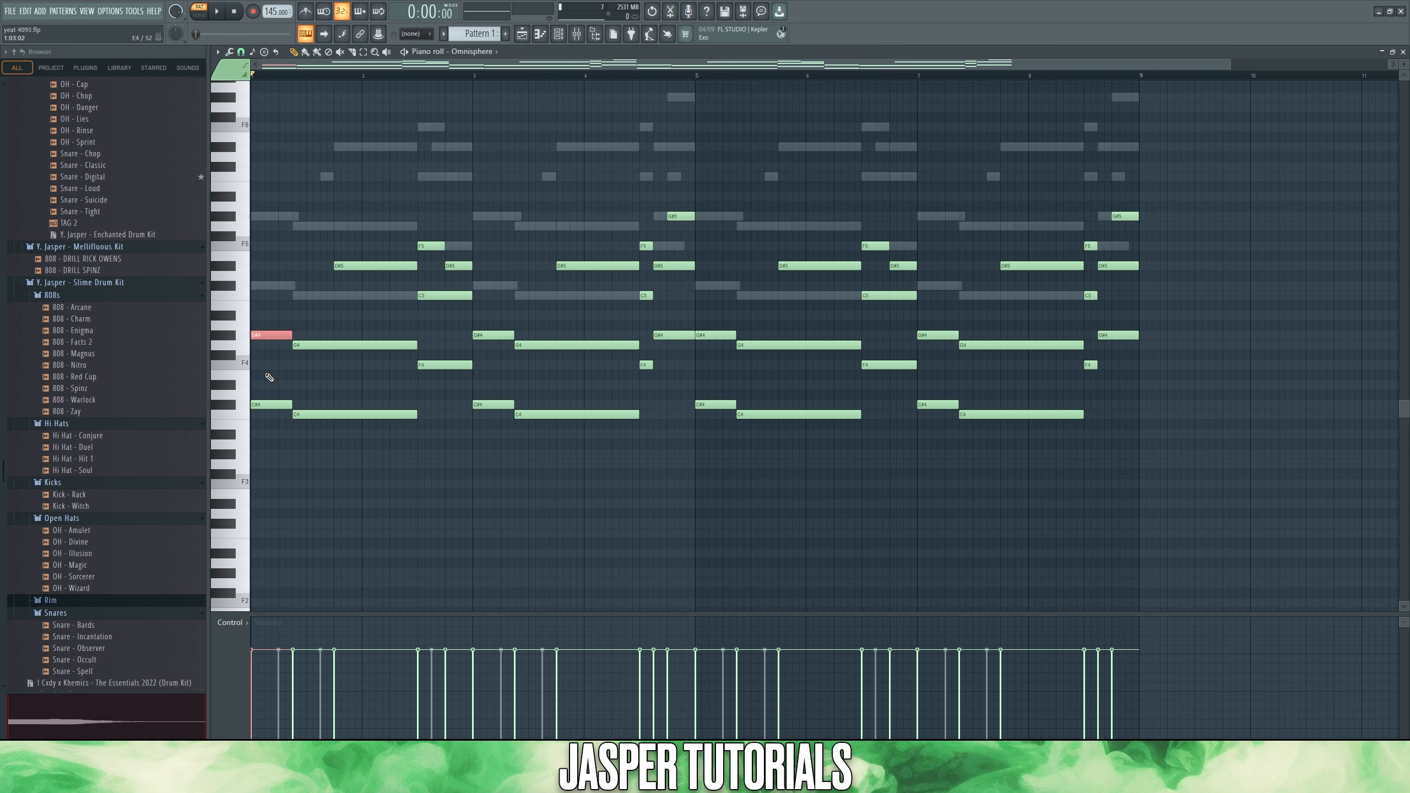
pyautogui.click(273, 351)
pyautogui.moveTo(282, 391); pyautogui.dragTo(262, 431)
pyautogui.click(262, 431)
pyautogui.click(259, 386)
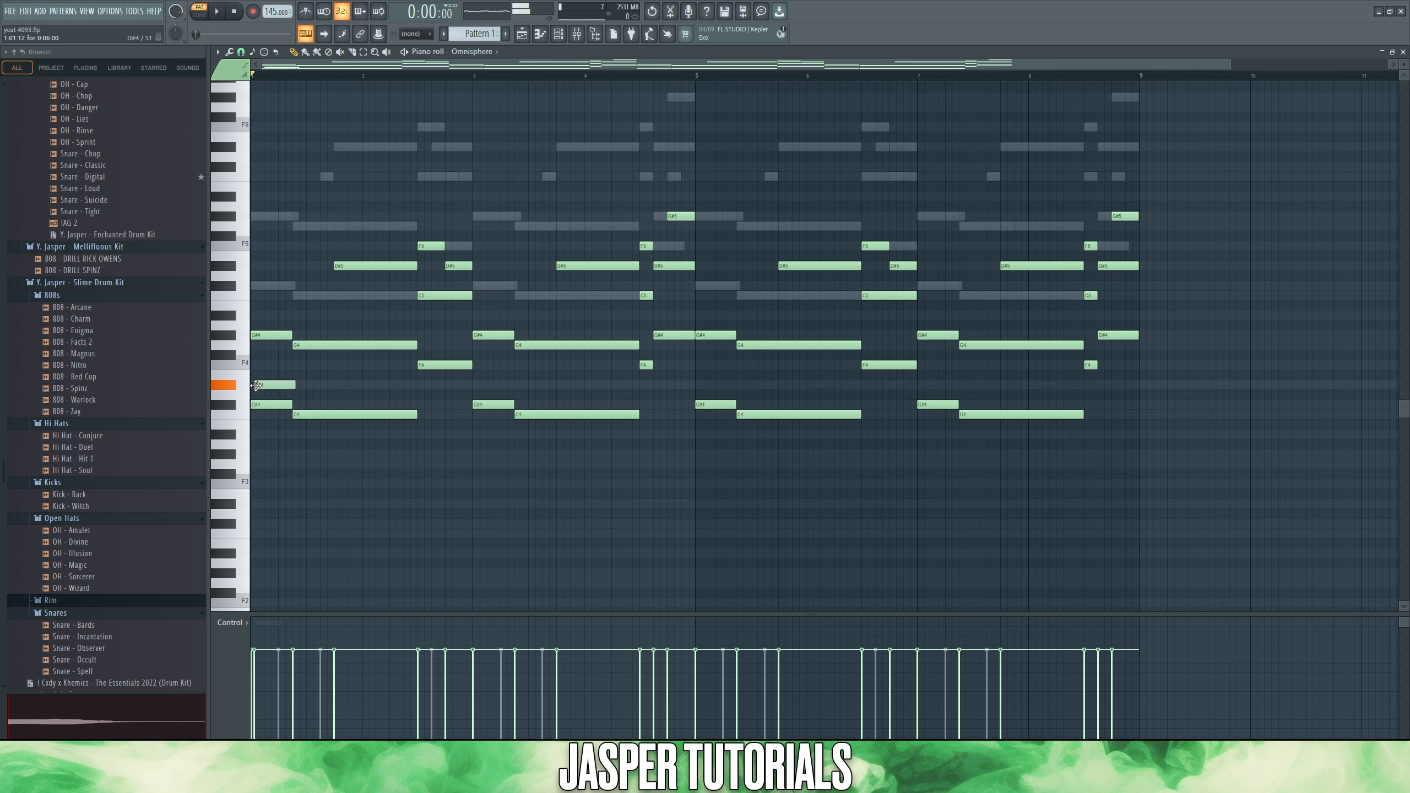
pyautogui.click(259, 365)
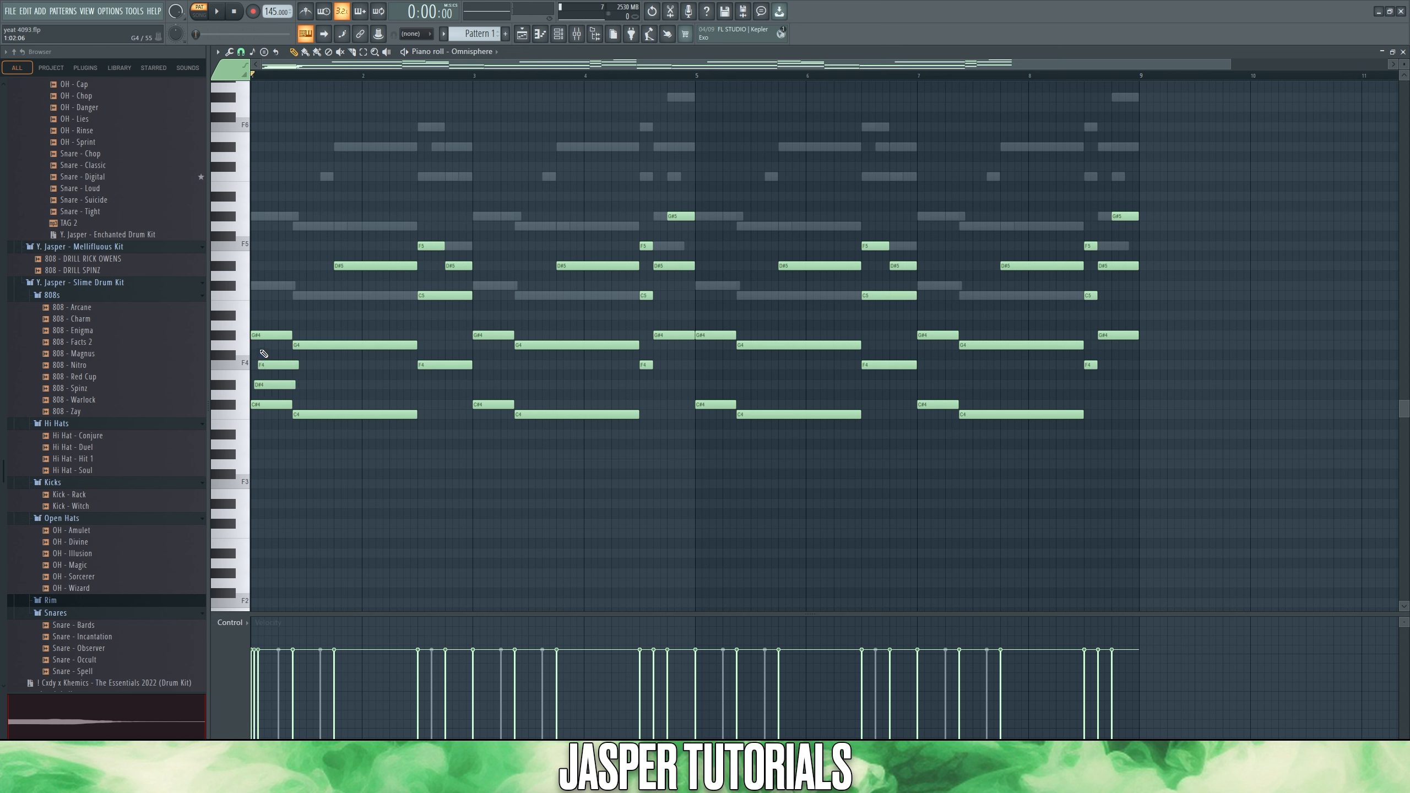
pyautogui.click(261, 347)
pyautogui.keyDown('ctrl'); pyautogui.click(267, 336); pyautogui.keyUp('ctrl')
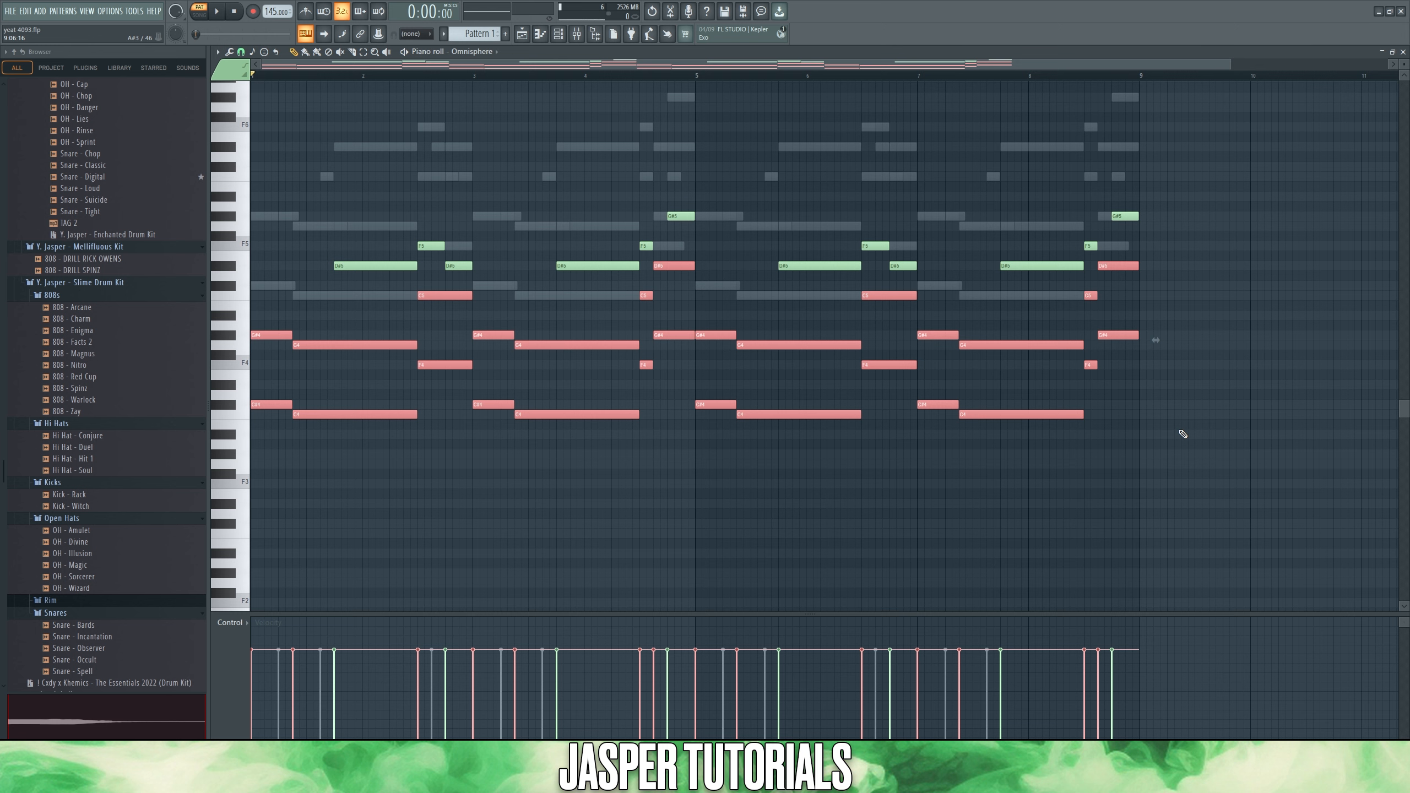
# - Invert the note selection from the chord notes to the melody notes and clear it
pyautogui.hotkey('shift', 'i')
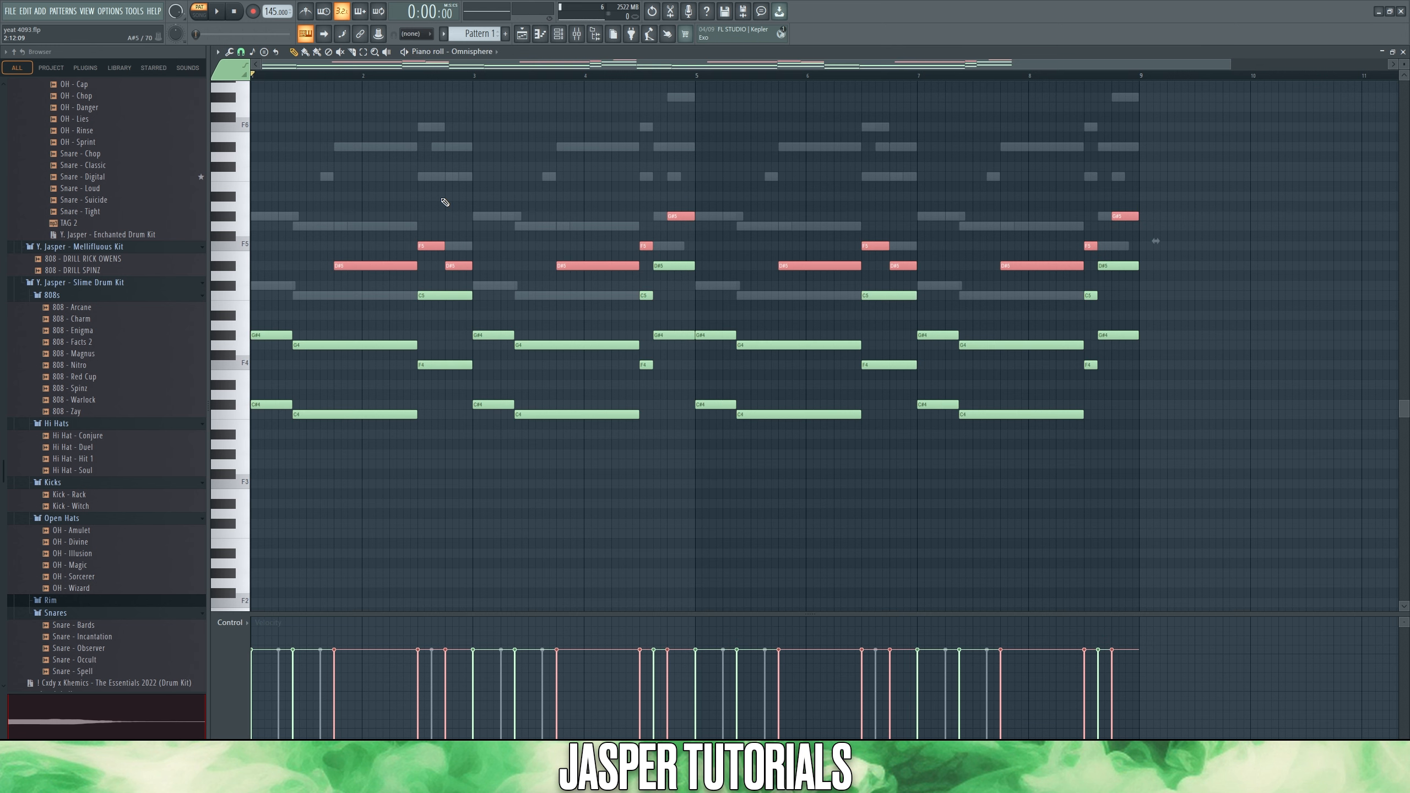
pyautogui.hotkey('ctrl', 'd')
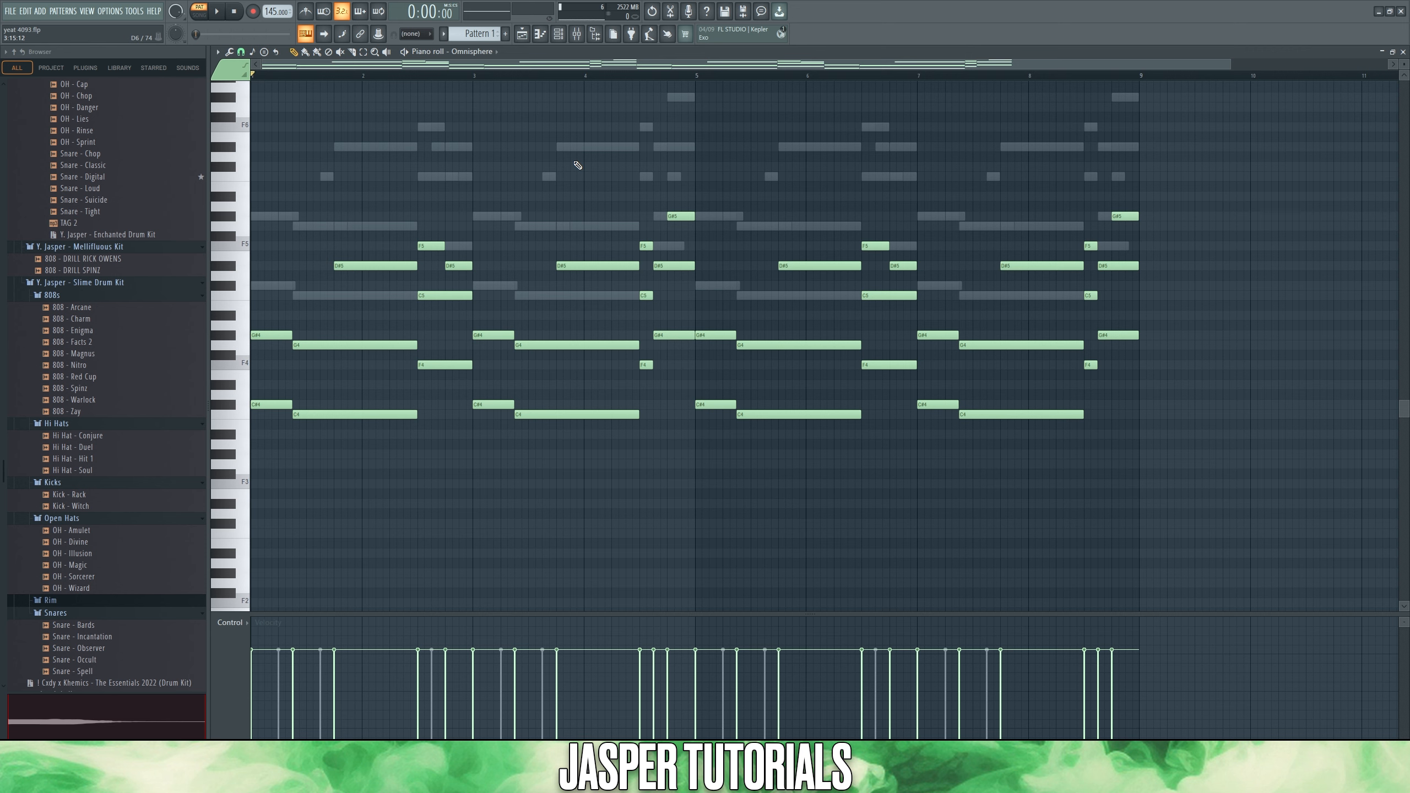
# - Listen to the Omnisphere, Omnisphere #4, #2, #8 and #7 parts one after another
pyautogui.press('space')
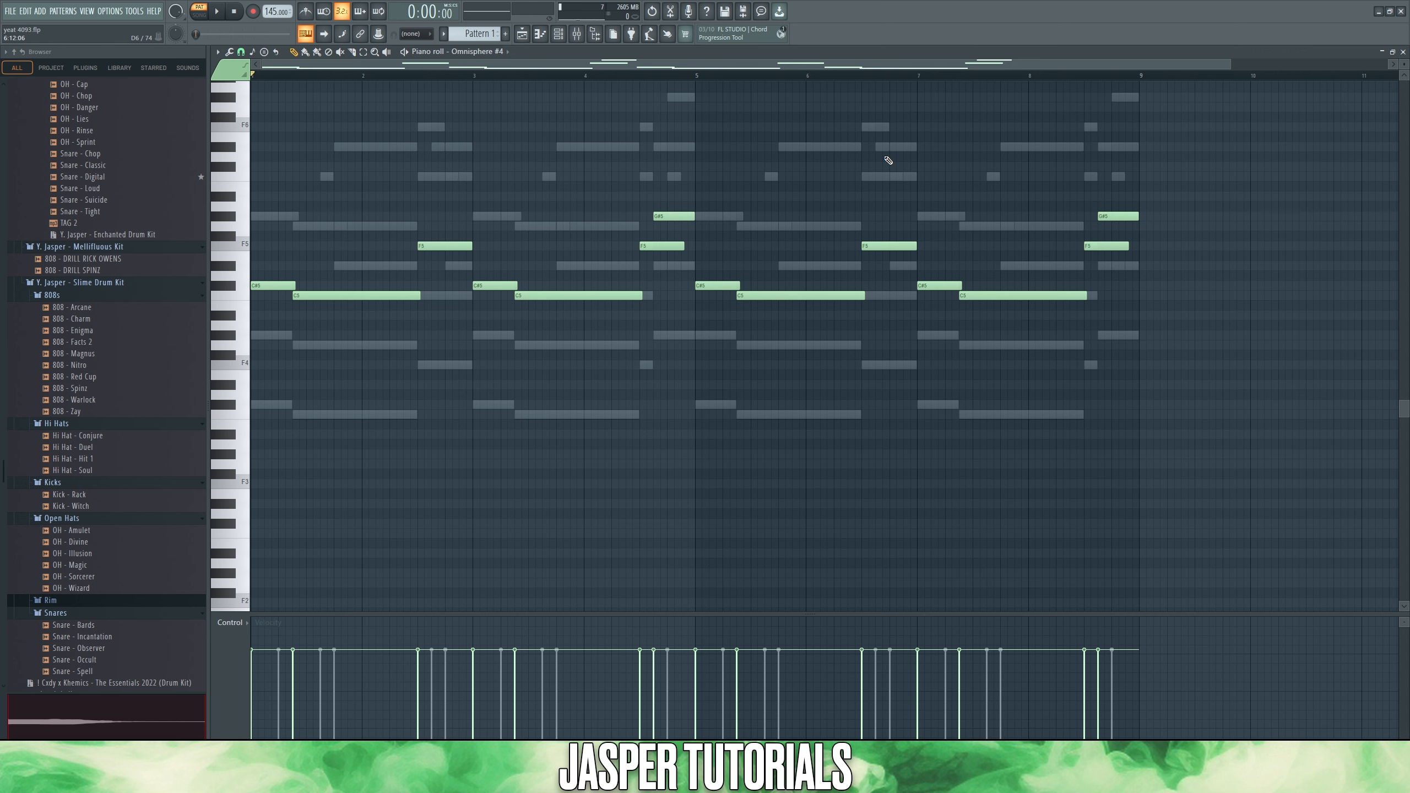
pyautogui.press('space')
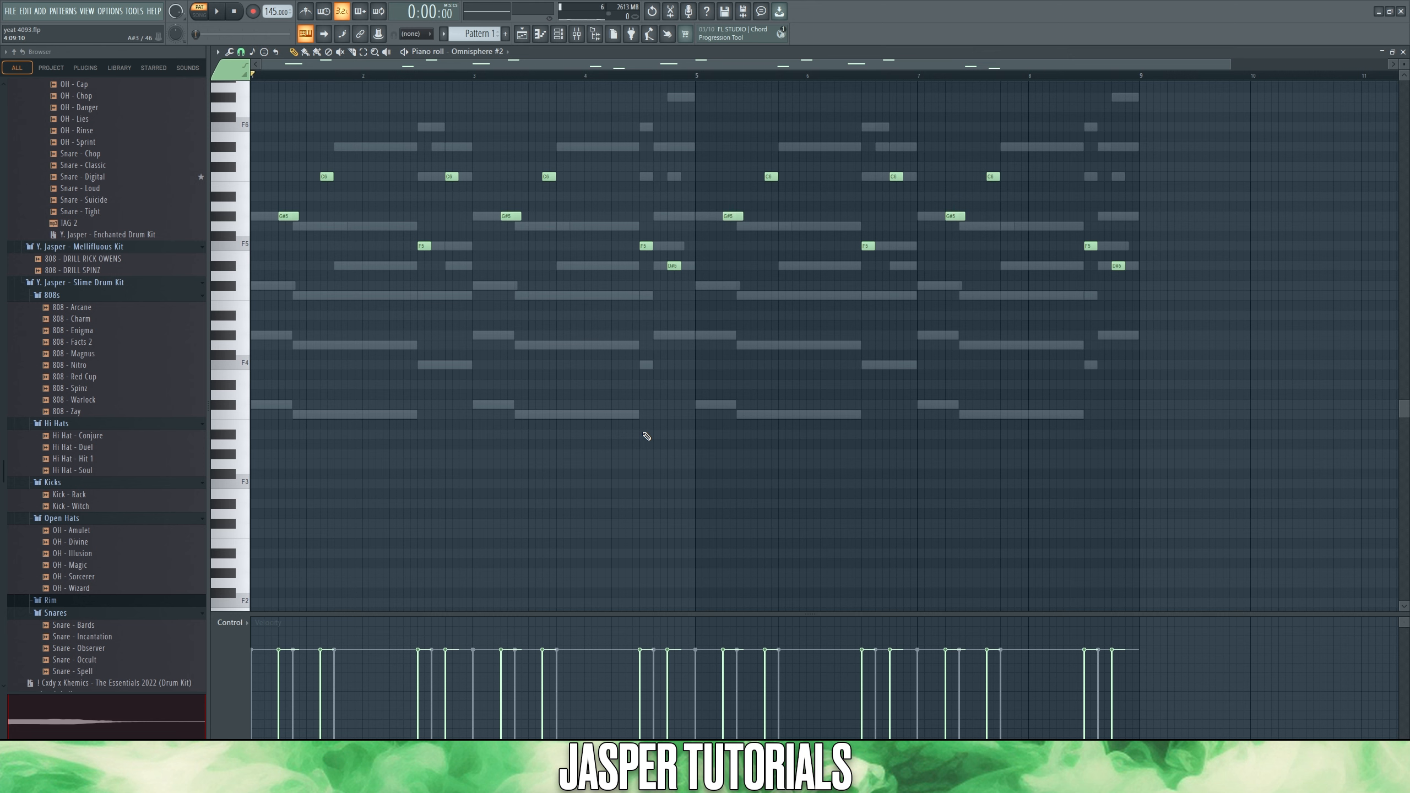
pyautogui.press('space')
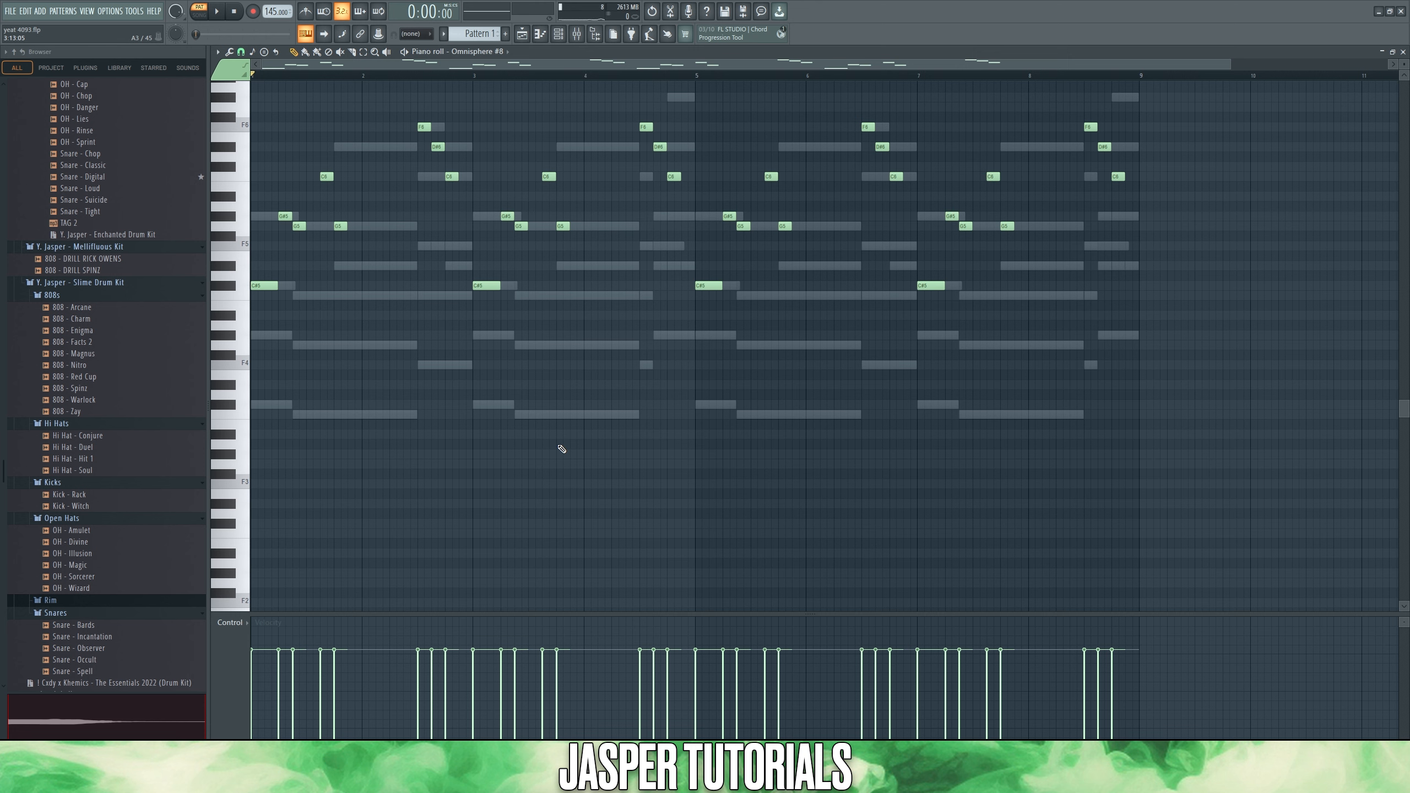
pyautogui.press('space')
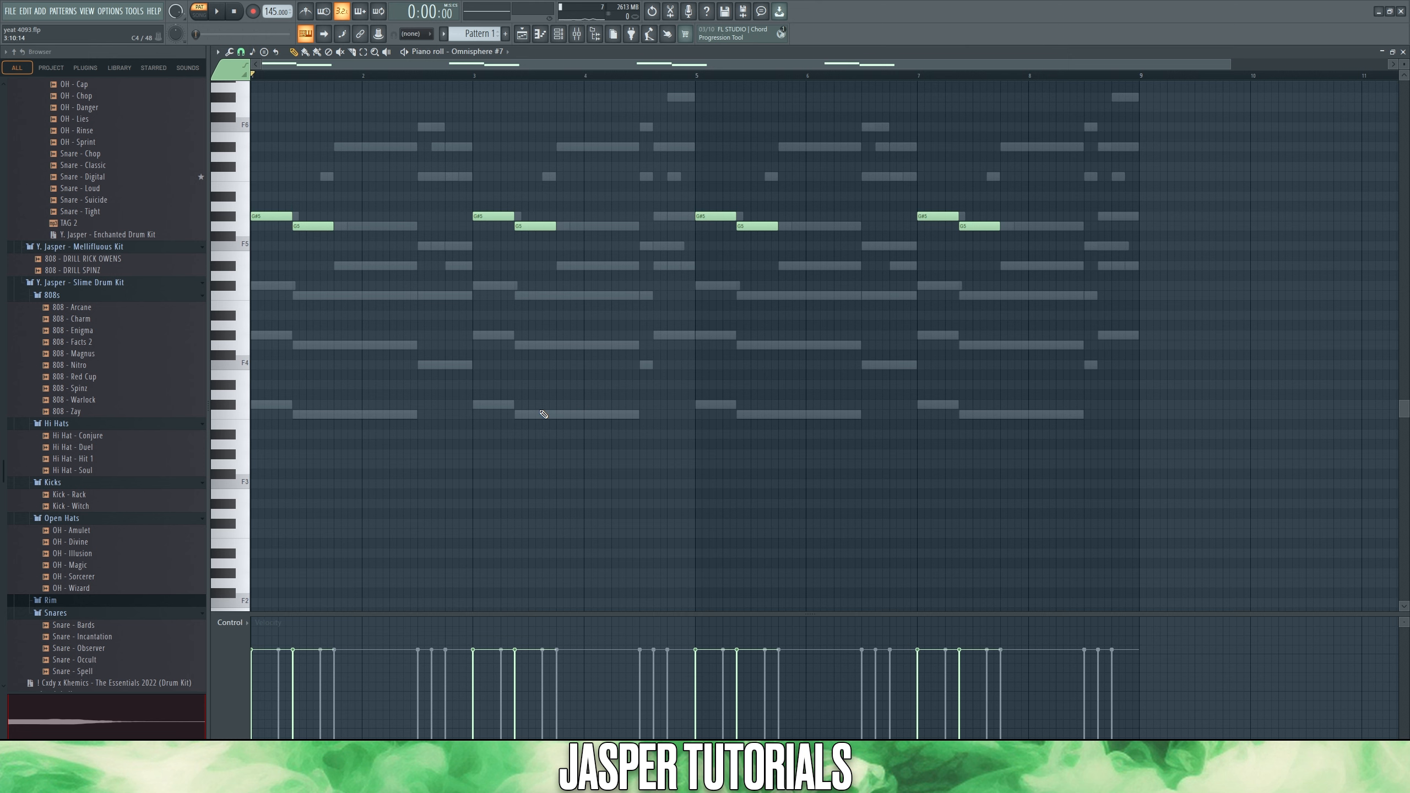
pyautogui.press('space')
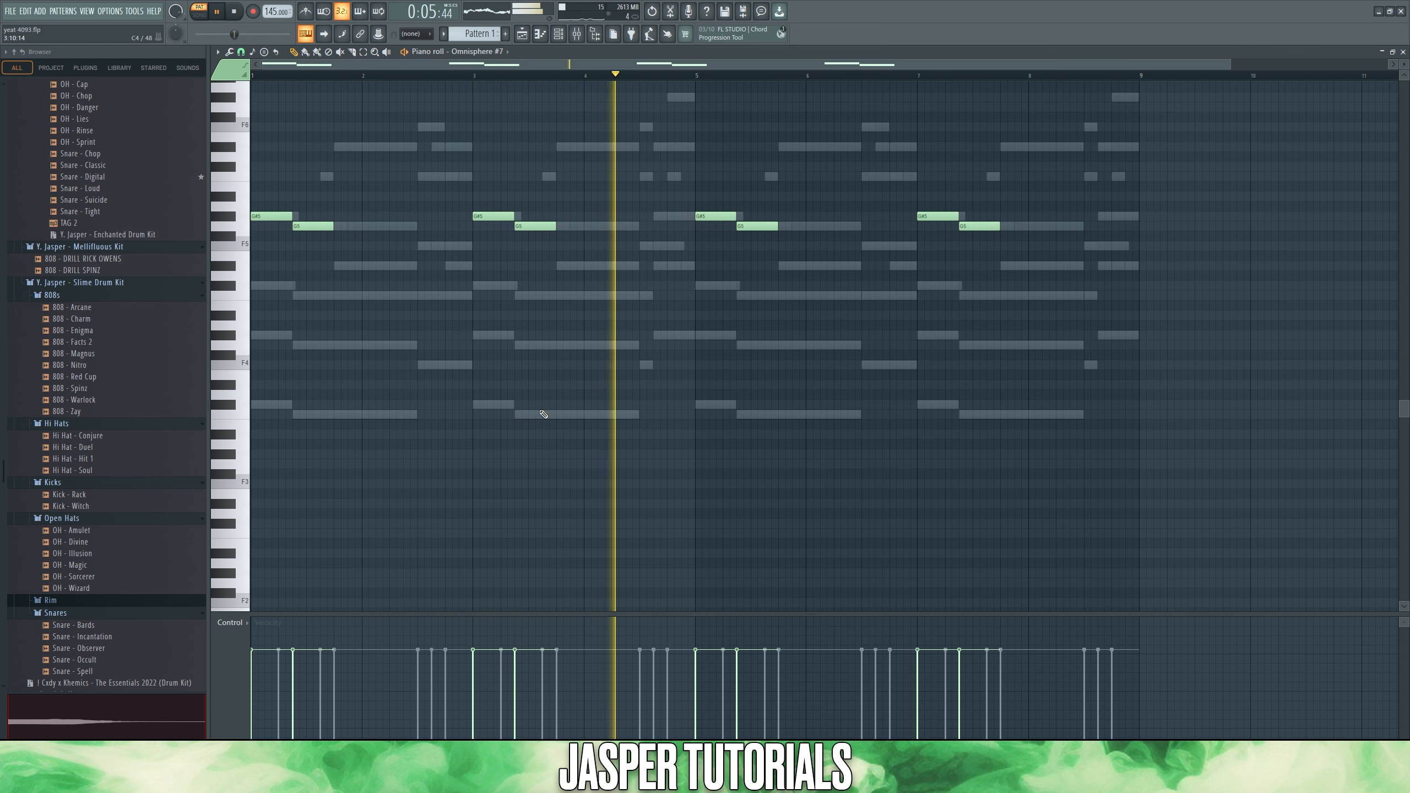
pyautogui.press('space')
# - Show the channel rack and open the Omnisphere #6 notes in the piano roll
pyautogui.press('F6')
pyautogui.click(386, 342)
pyautogui.click(386, 325)
pyautogui.click(386, 309)
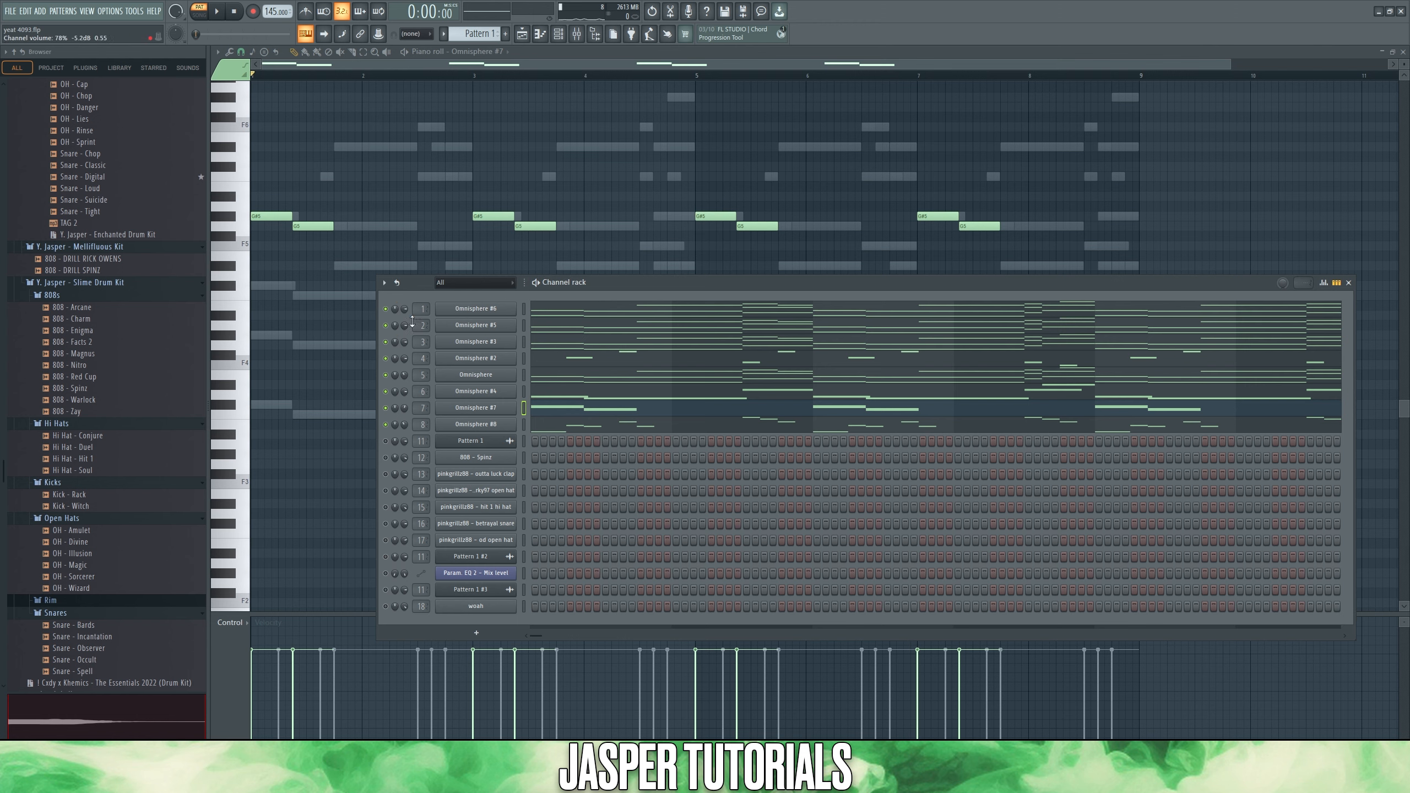
pyautogui.click(532, 311)
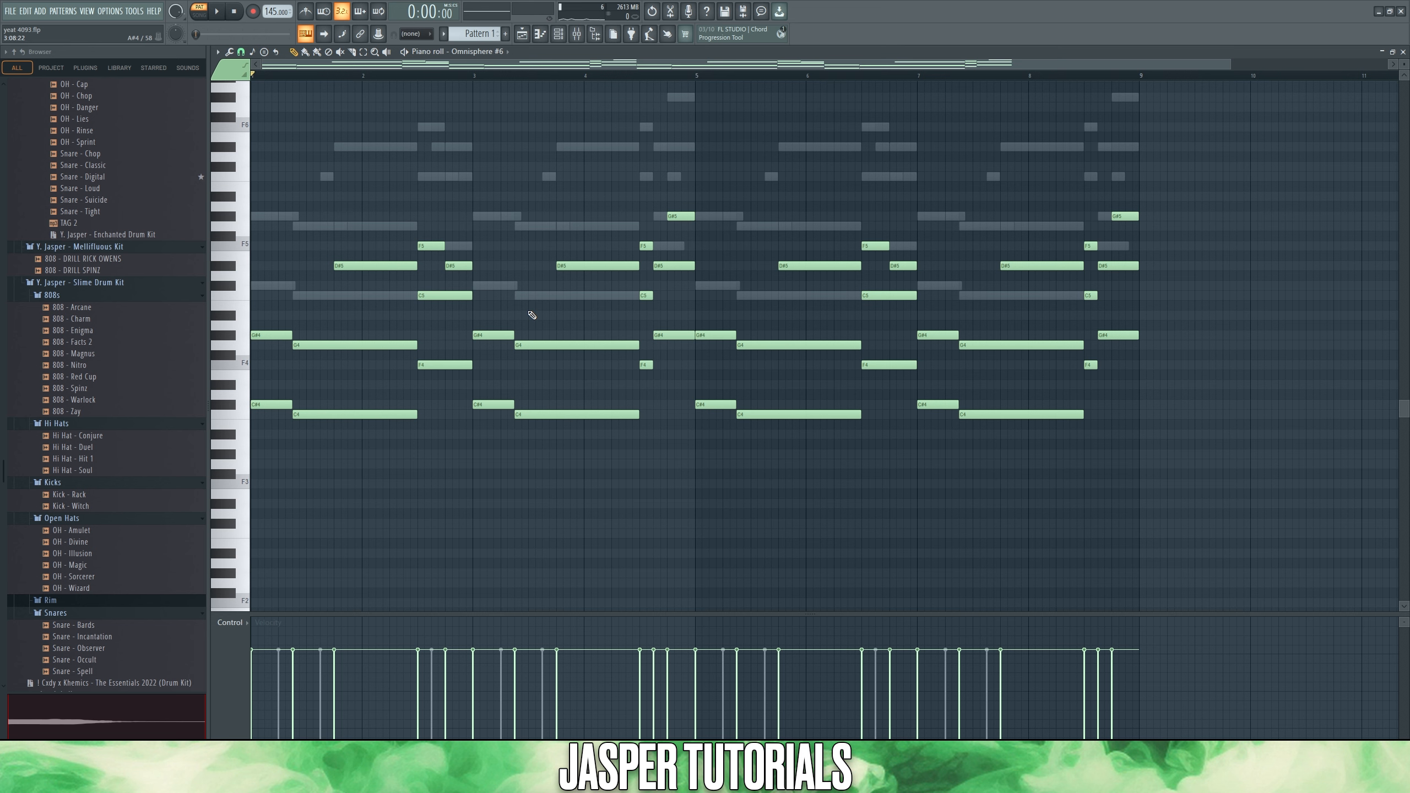
# - Open the settings for rendering Pattern 1 as an audio clip
pyautogui.click(557, 35)
pyautogui.click(473, 34)
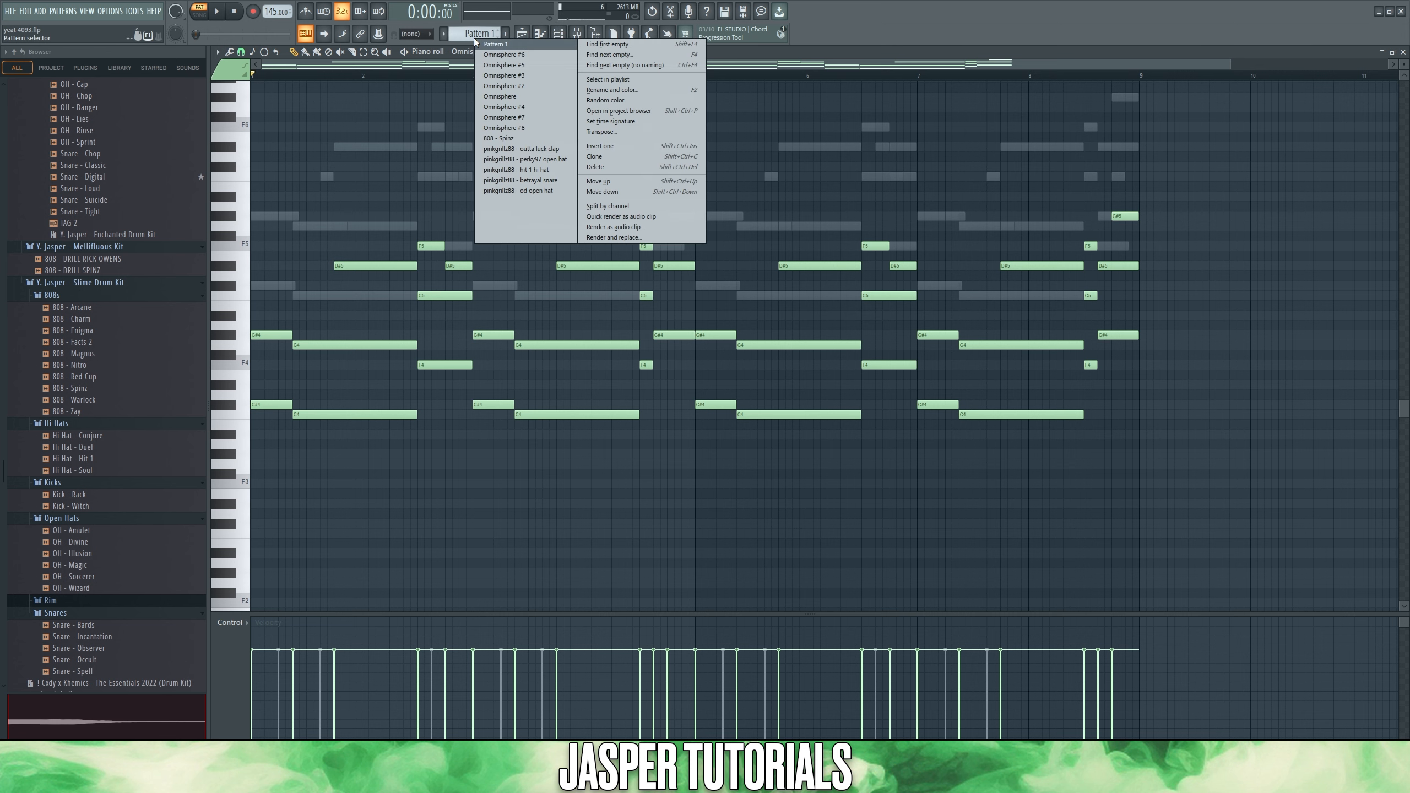
pyautogui.click(608, 227)
pyautogui.click(797, 539)
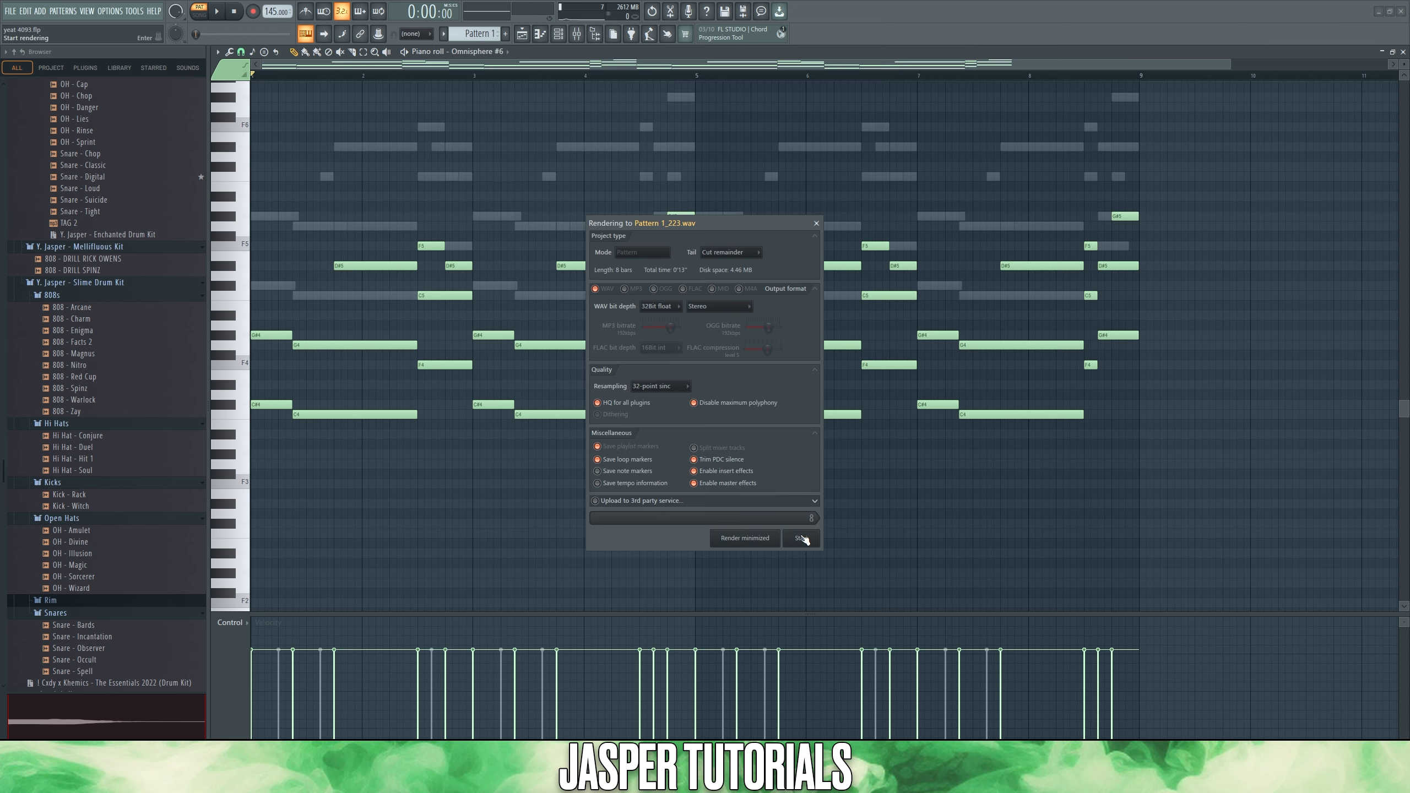
# - Mute the first Omnisphere channels in the rack and bring up the audio clip render of Pattern 1 again
pyautogui.moveTo(387, 310); pyautogui.dragTo(387, 344)
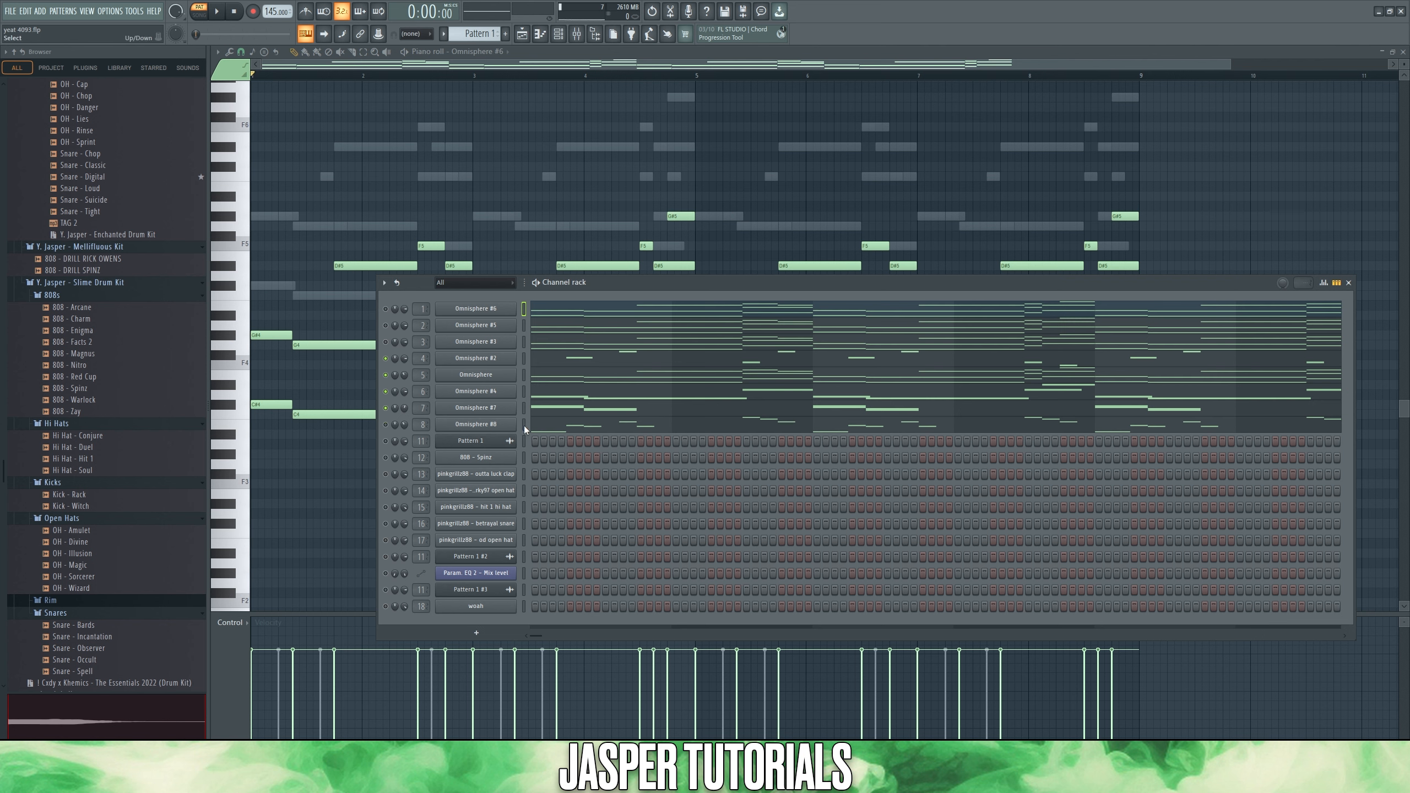
pyautogui.click(476, 34)
pyautogui.click(637, 228)
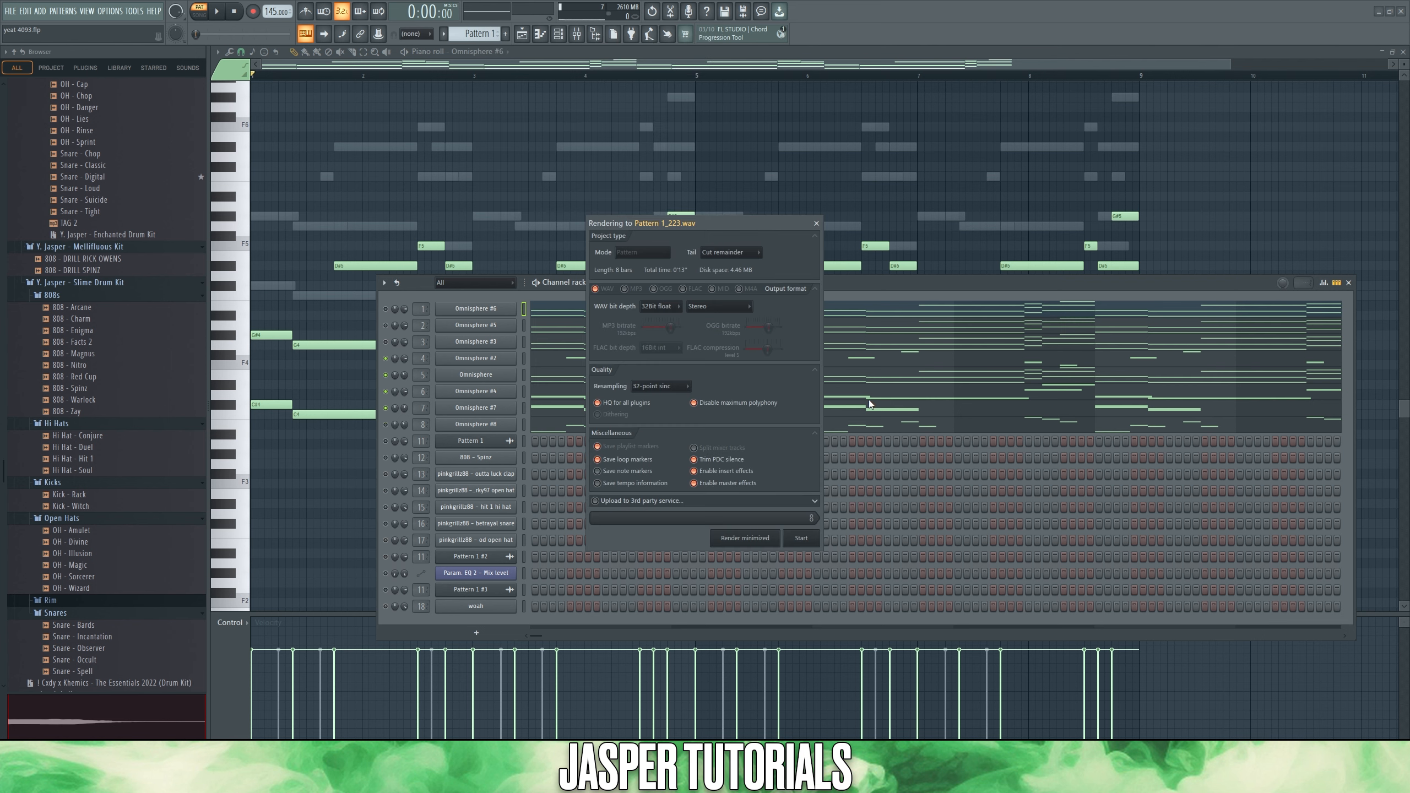
pyautogui.click(800, 535)
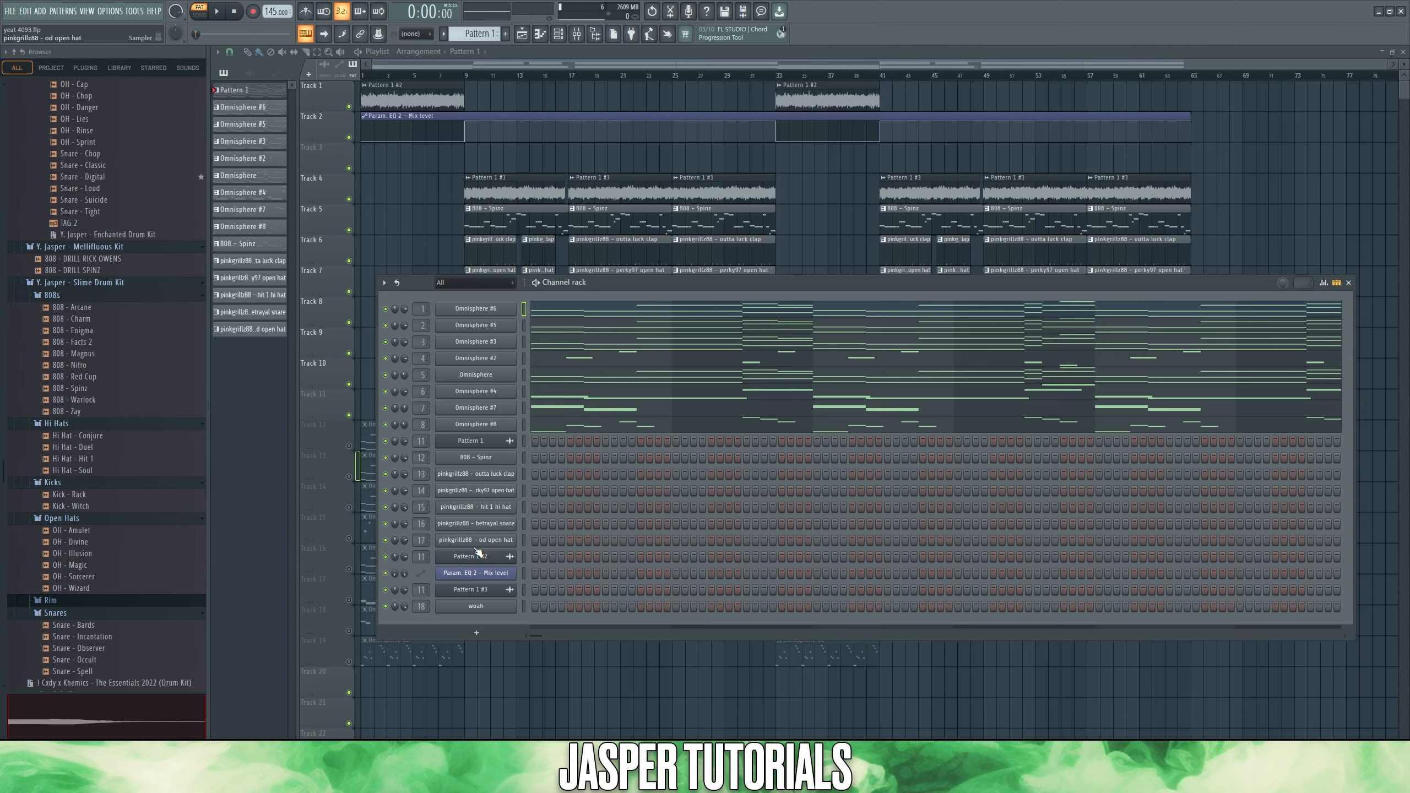
# - Inspect the Decapitator, Fruity Reeverb 2 and Fruity parametric EQ 2 effects on the Pattern 1 clip's mixer insert 11
pyautogui.doubleClick(423, 442)
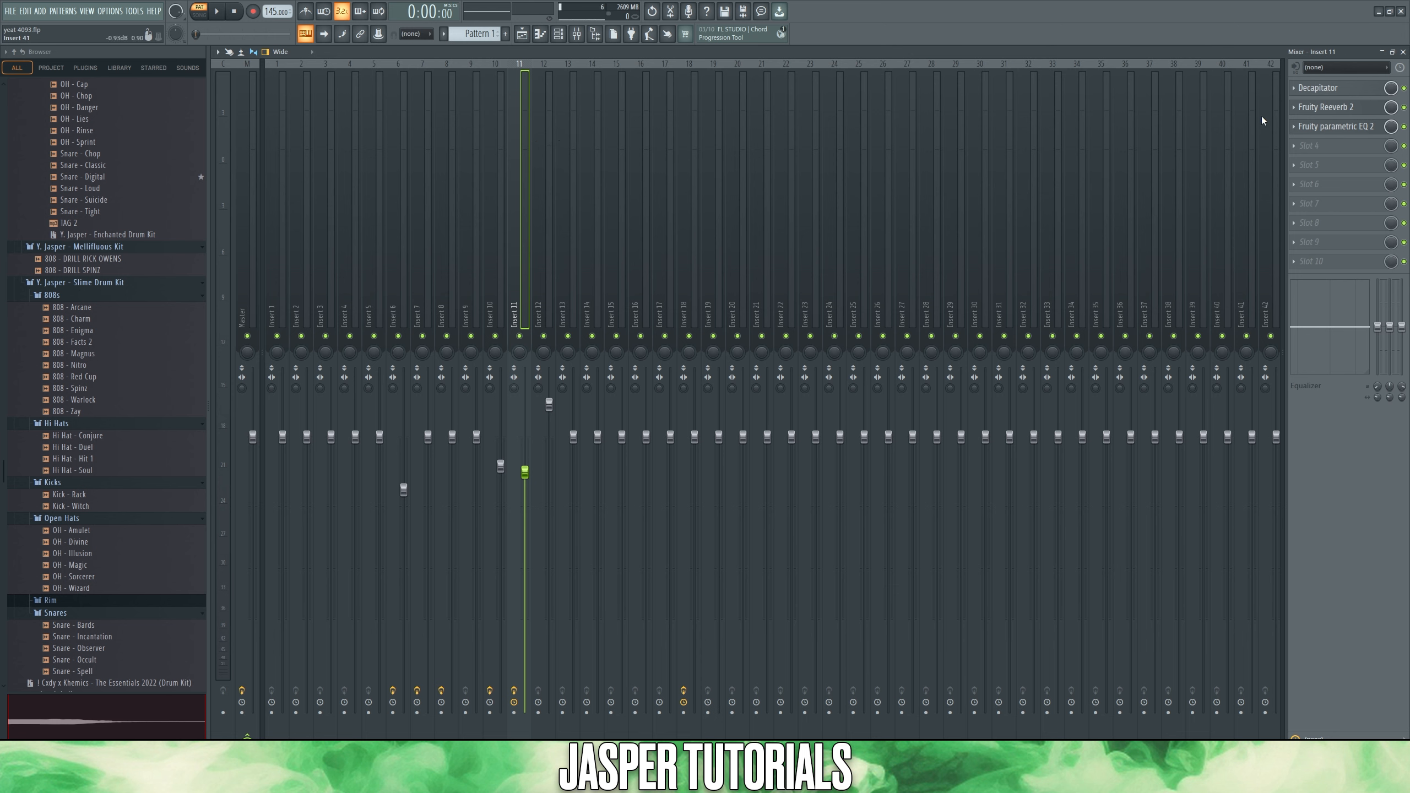
pyautogui.click(1321, 89)
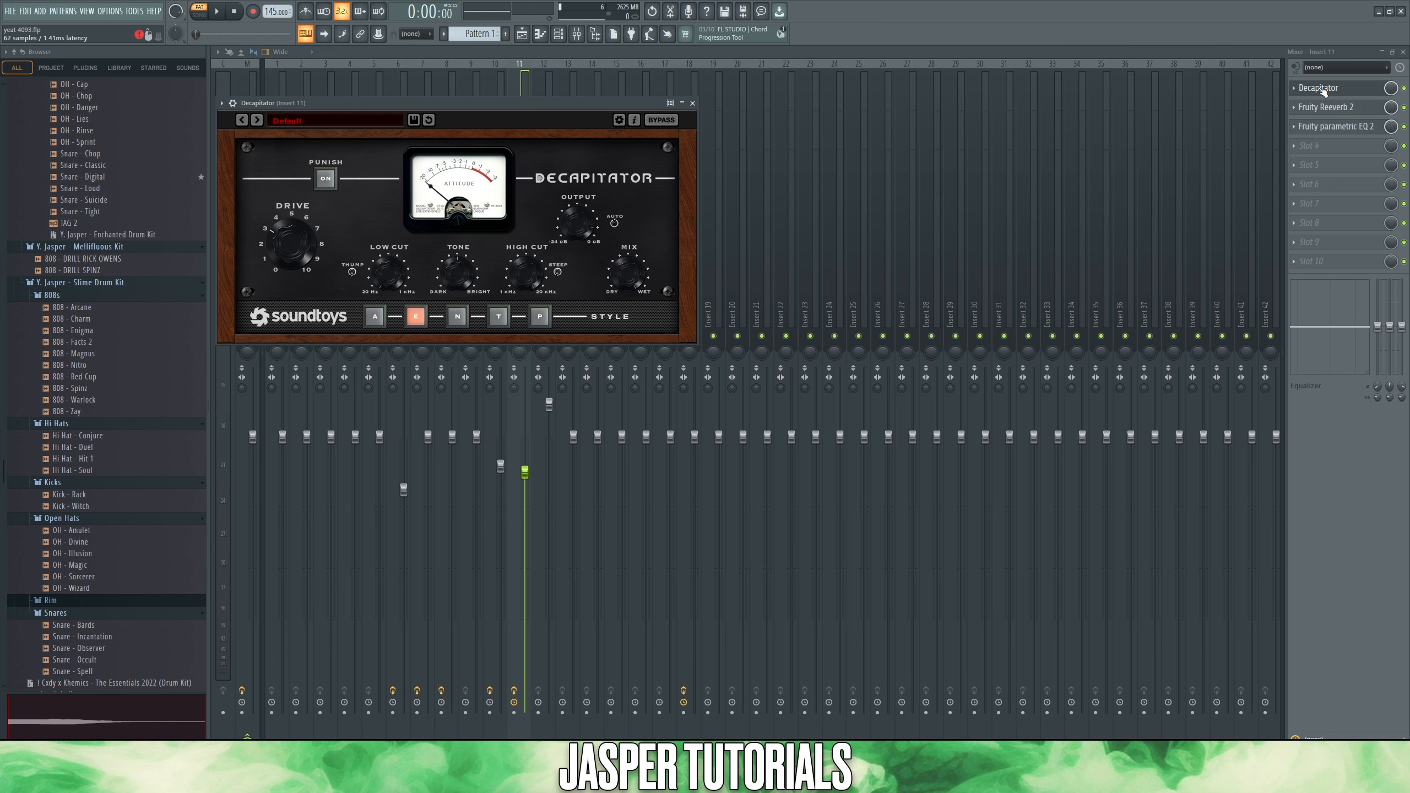
pyautogui.click(1330, 107)
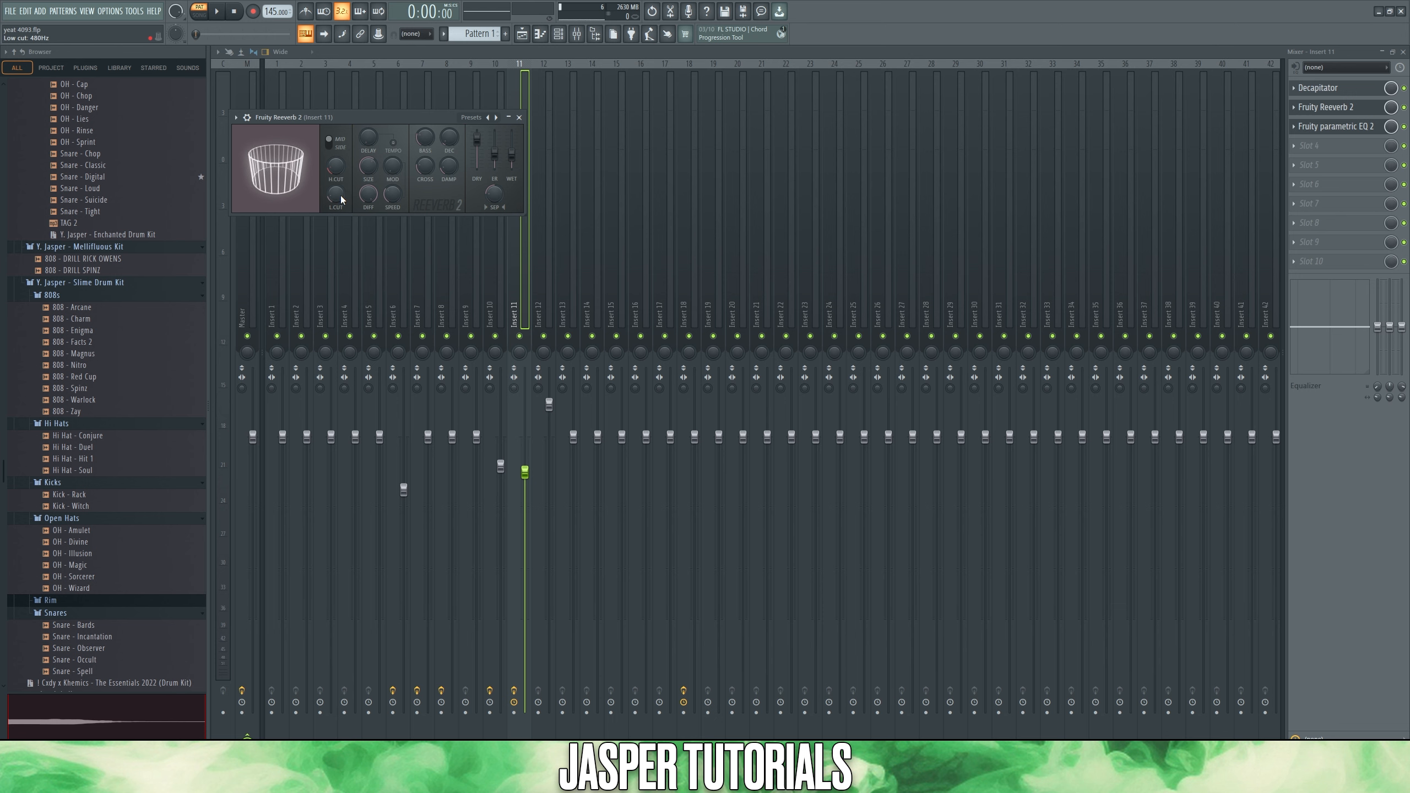
pyautogui.click(1335, 126)
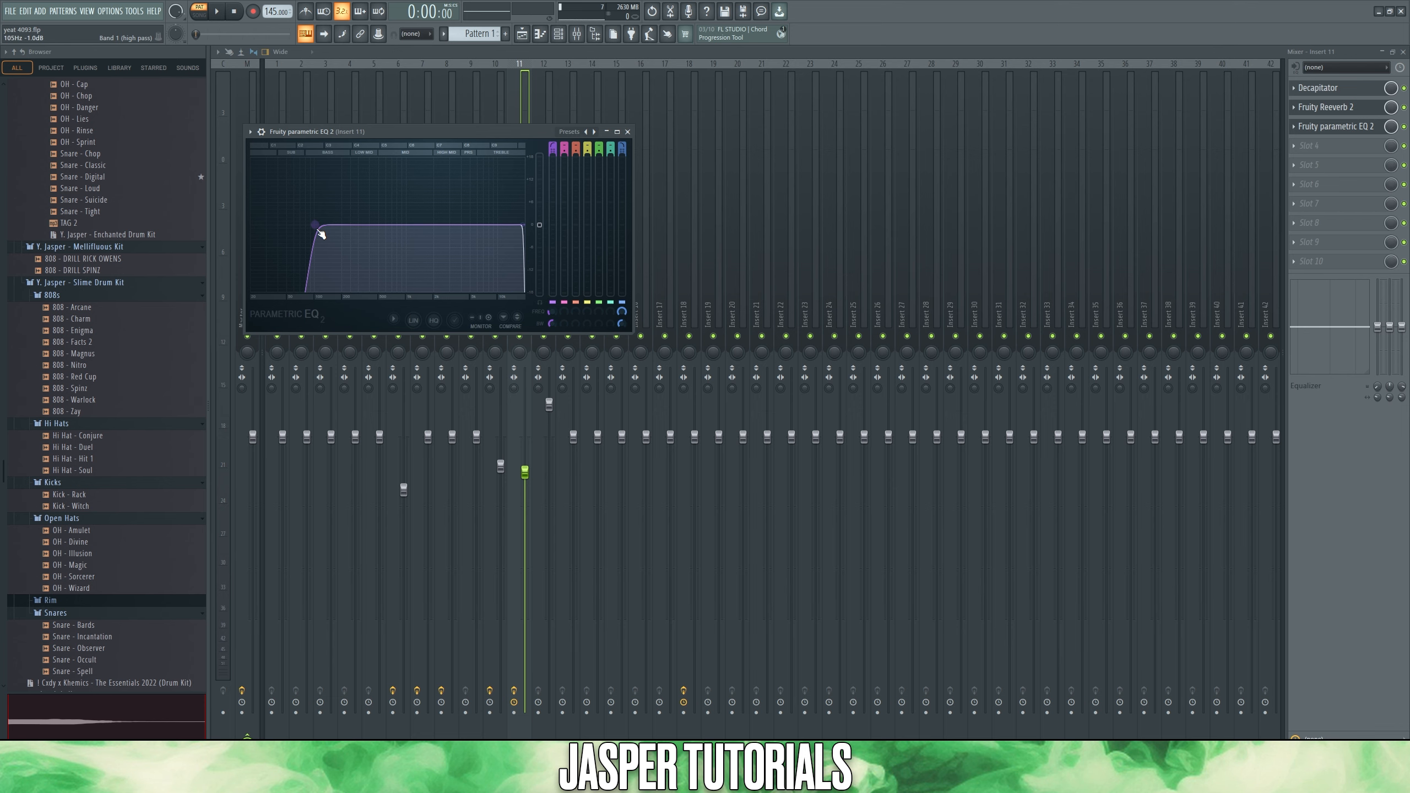
# - Open the Pattern 1 #3 audio clip from playlist Track 4 and examine its time-stretching pitch setting
pyautogui.press('F5')
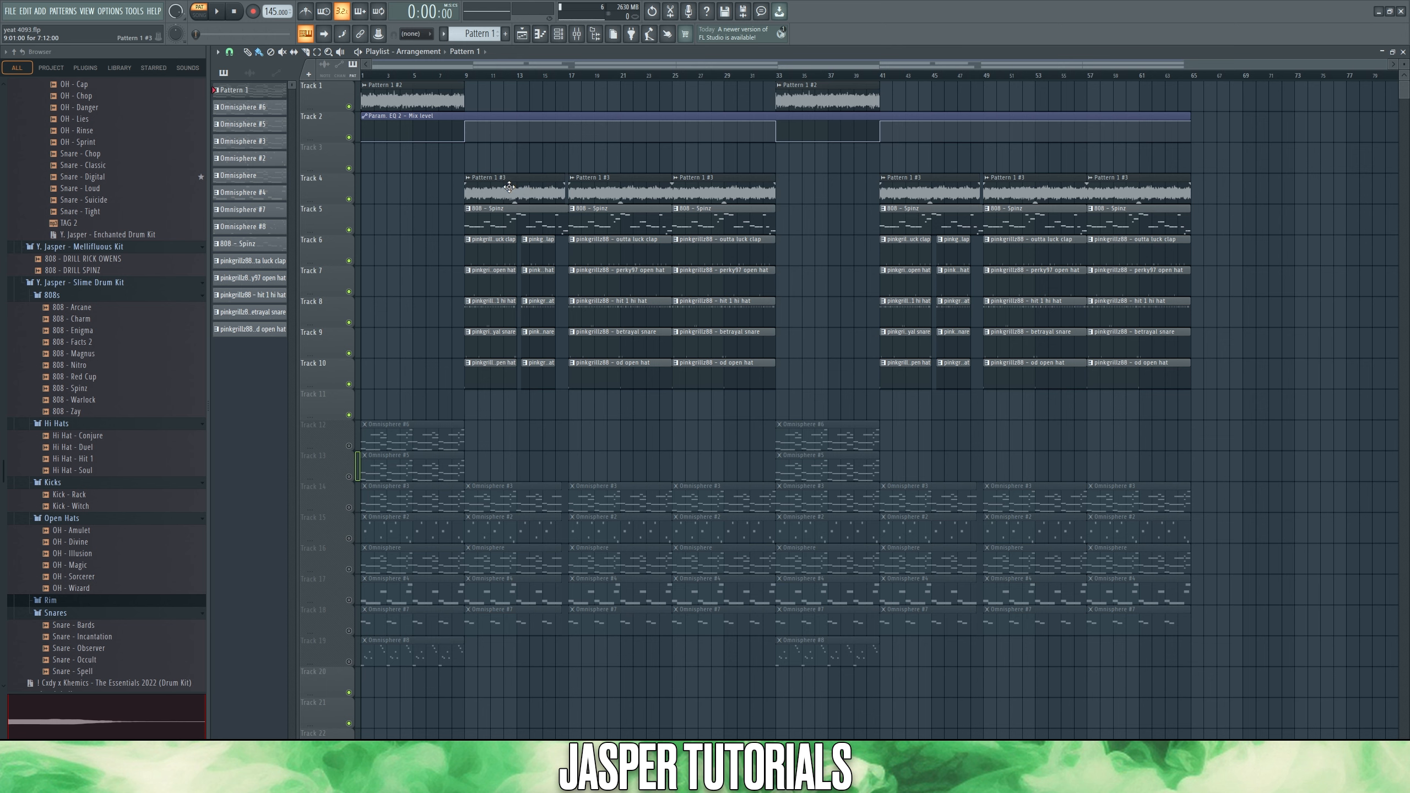
pyautogui.doubleClick(509, 187)
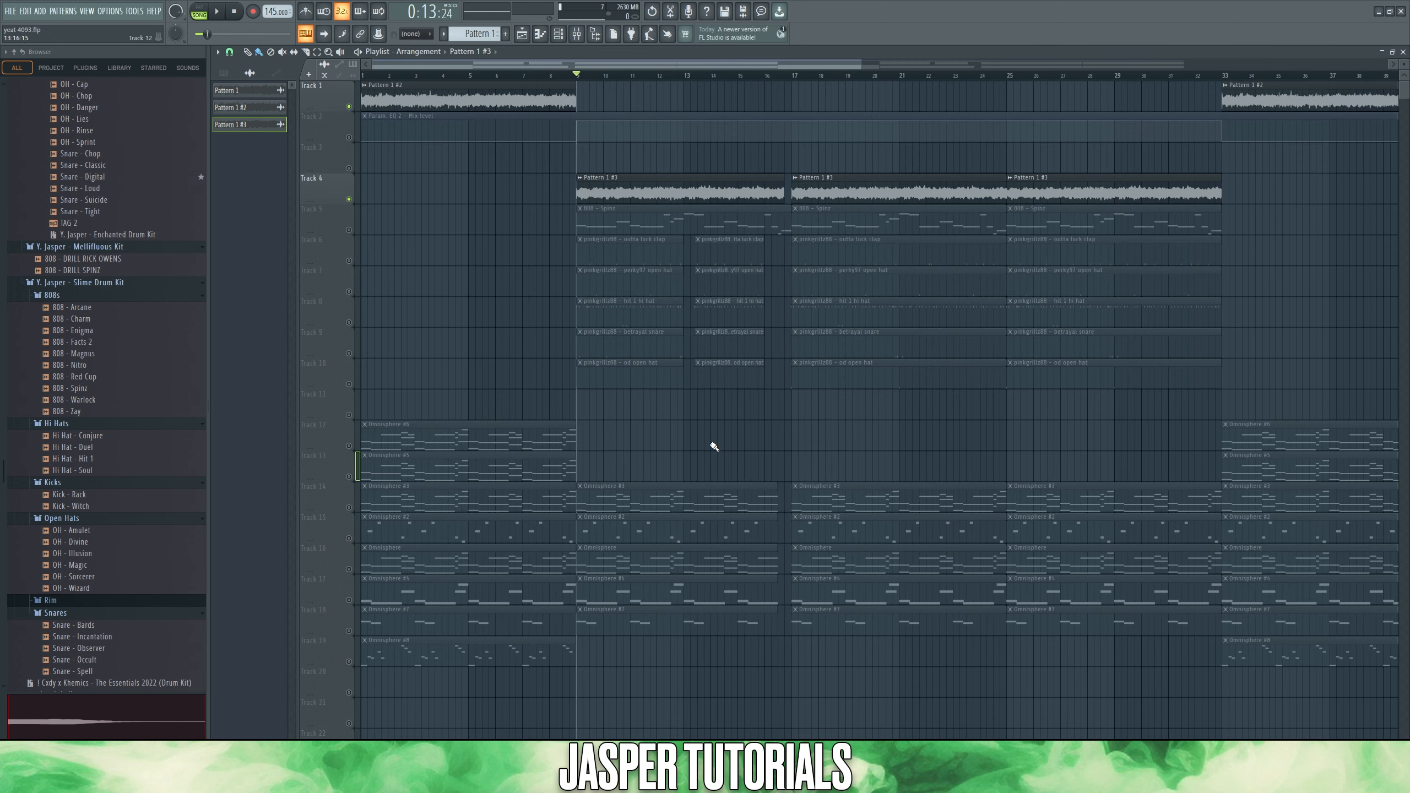
# - Play the Pattern 1 #3 melody clip from bar 9 of the arrangement with the drum and 808 tracks muted
pyautogui.moveTo(707, 419); pyautogui.dragTo(459, 670)
pyautogui.press('space')
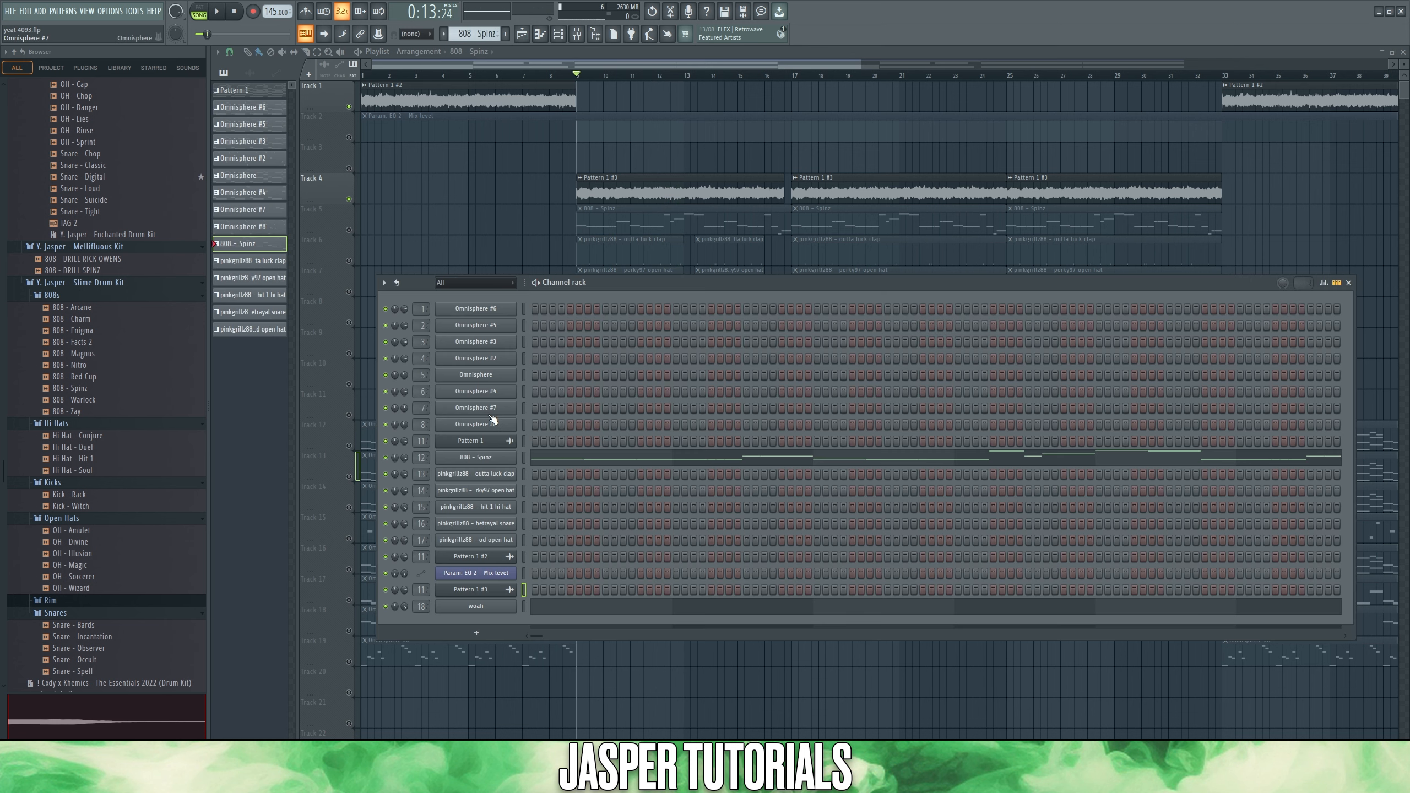
# - Inspect the 808 - Spinz channel's miscellaneous settings and volume envelope, and open its notes in the piano roll
pyautogui.click(504, 464)
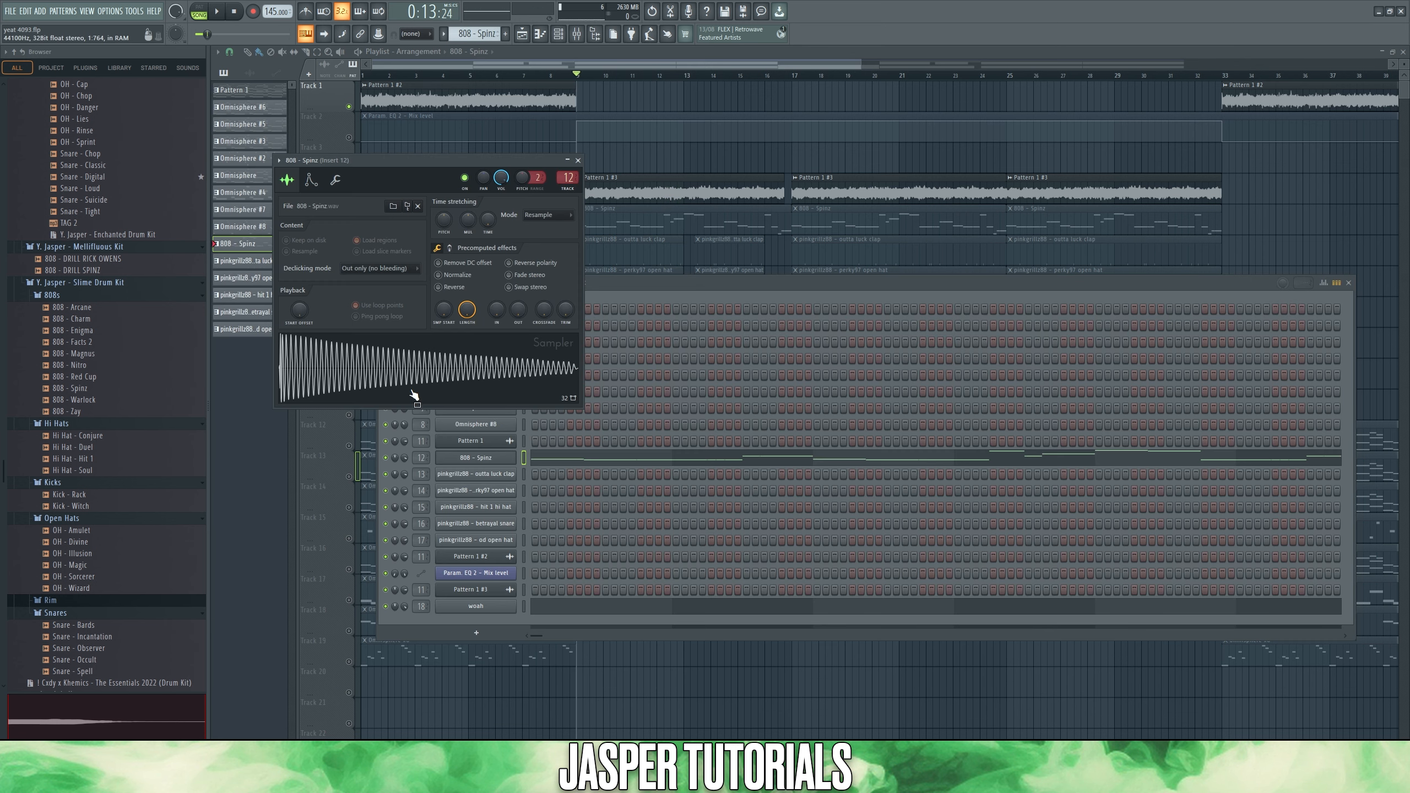
pyautogui.click(334, 183)
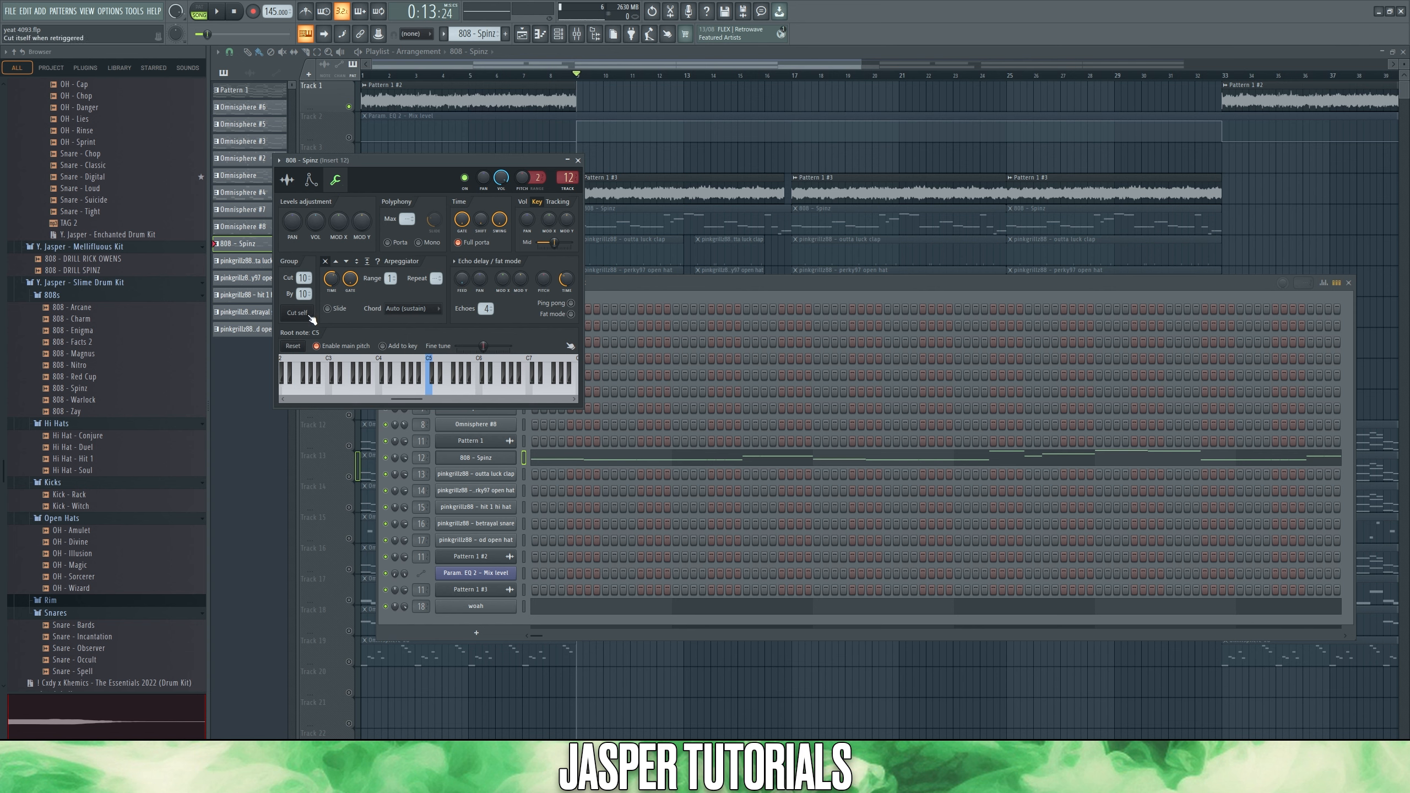
pyautogui.click(311, 183)
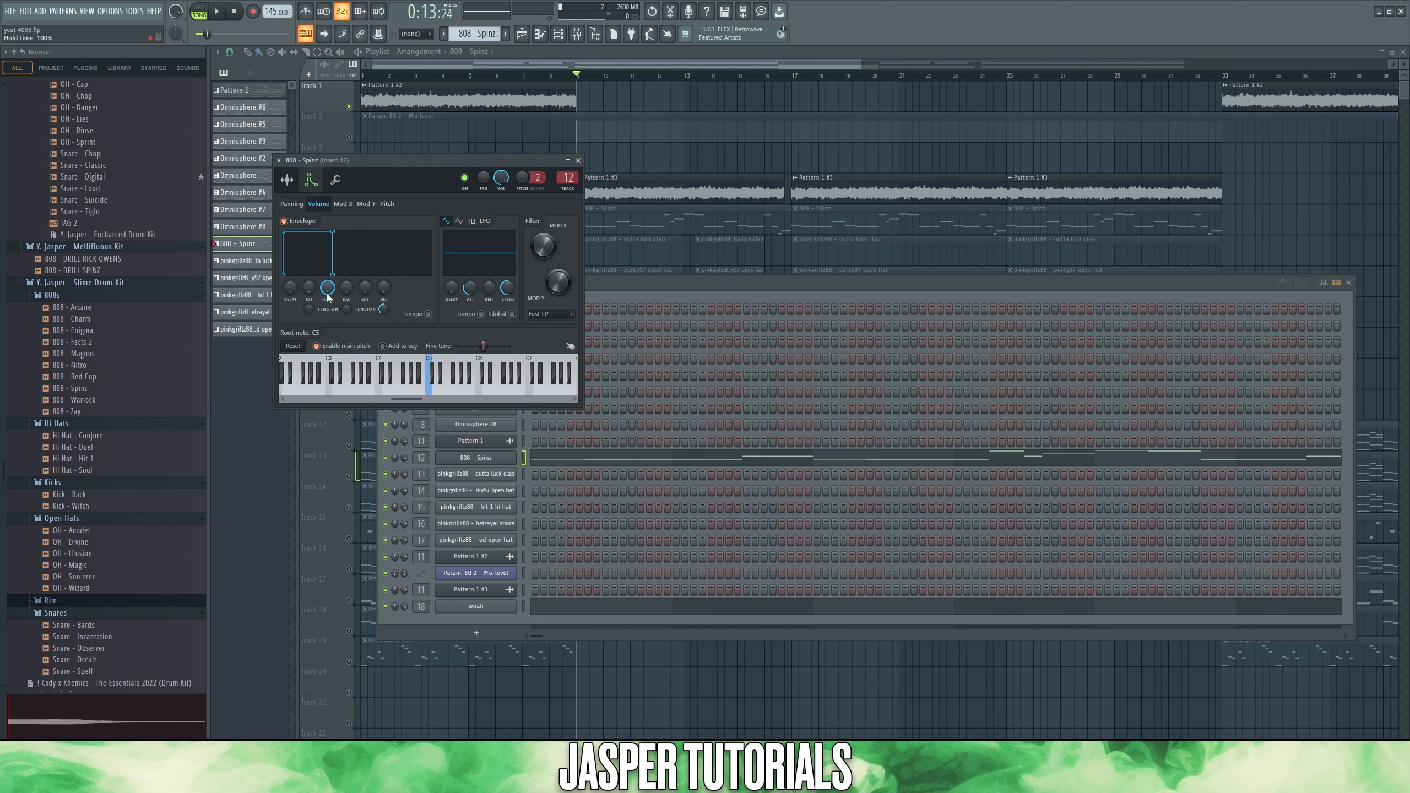
pyautogui.click(532, 463)
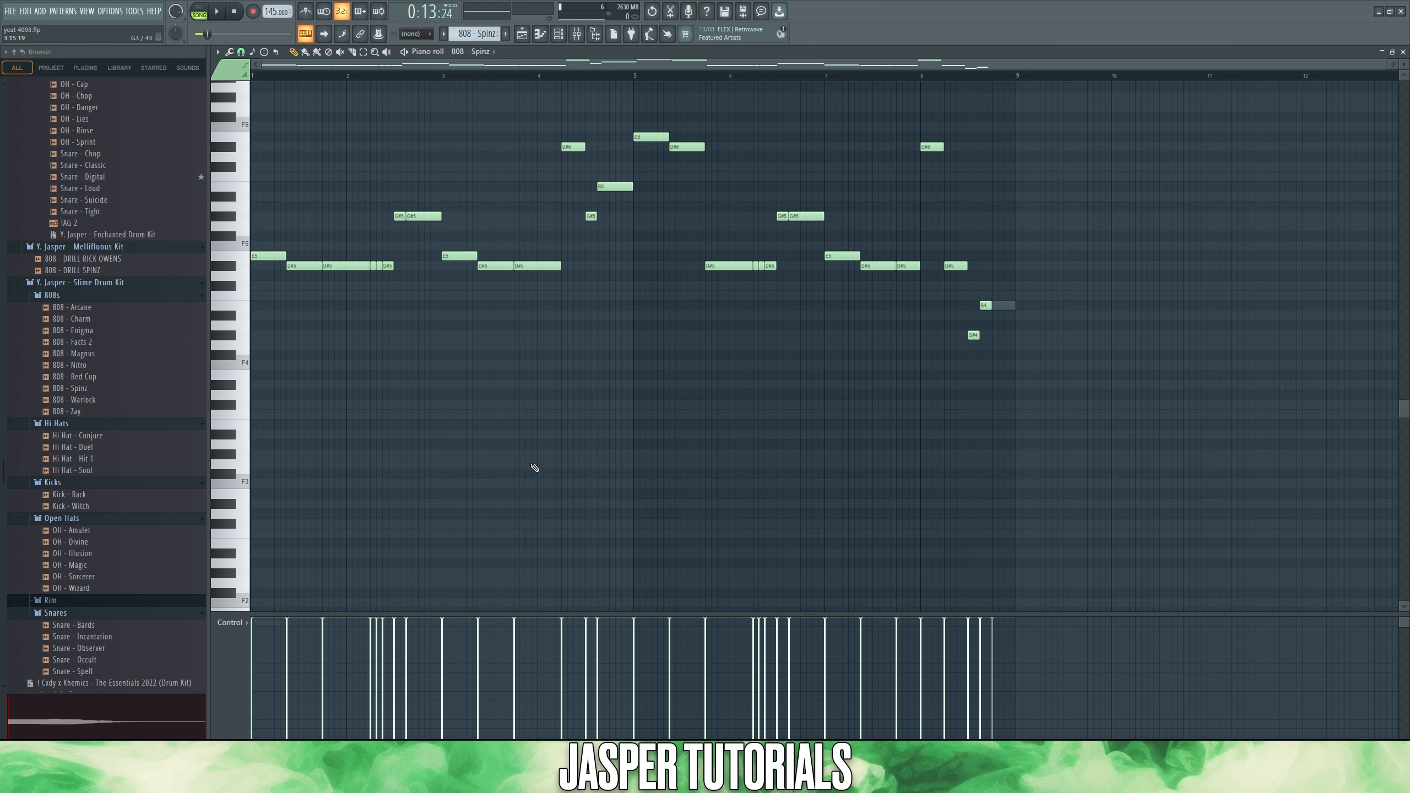
# - Set the piano roll's scale highlighting root to G#, keeping the Minor Natural (Aeolian) scale
pyautogui.click(217, 51)
pyautogui.moveTo(245, 108)
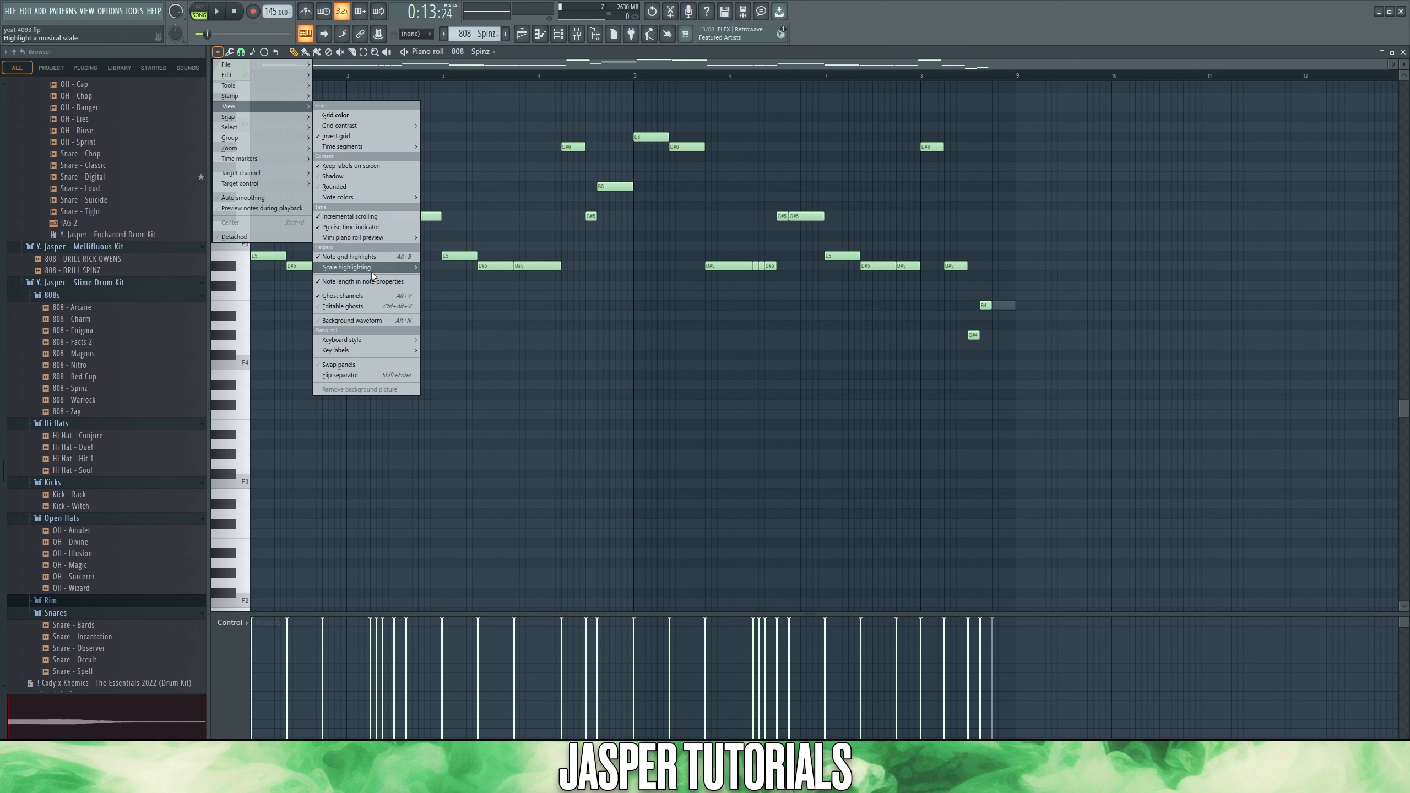
pyautogui.moveTo(399, 269)
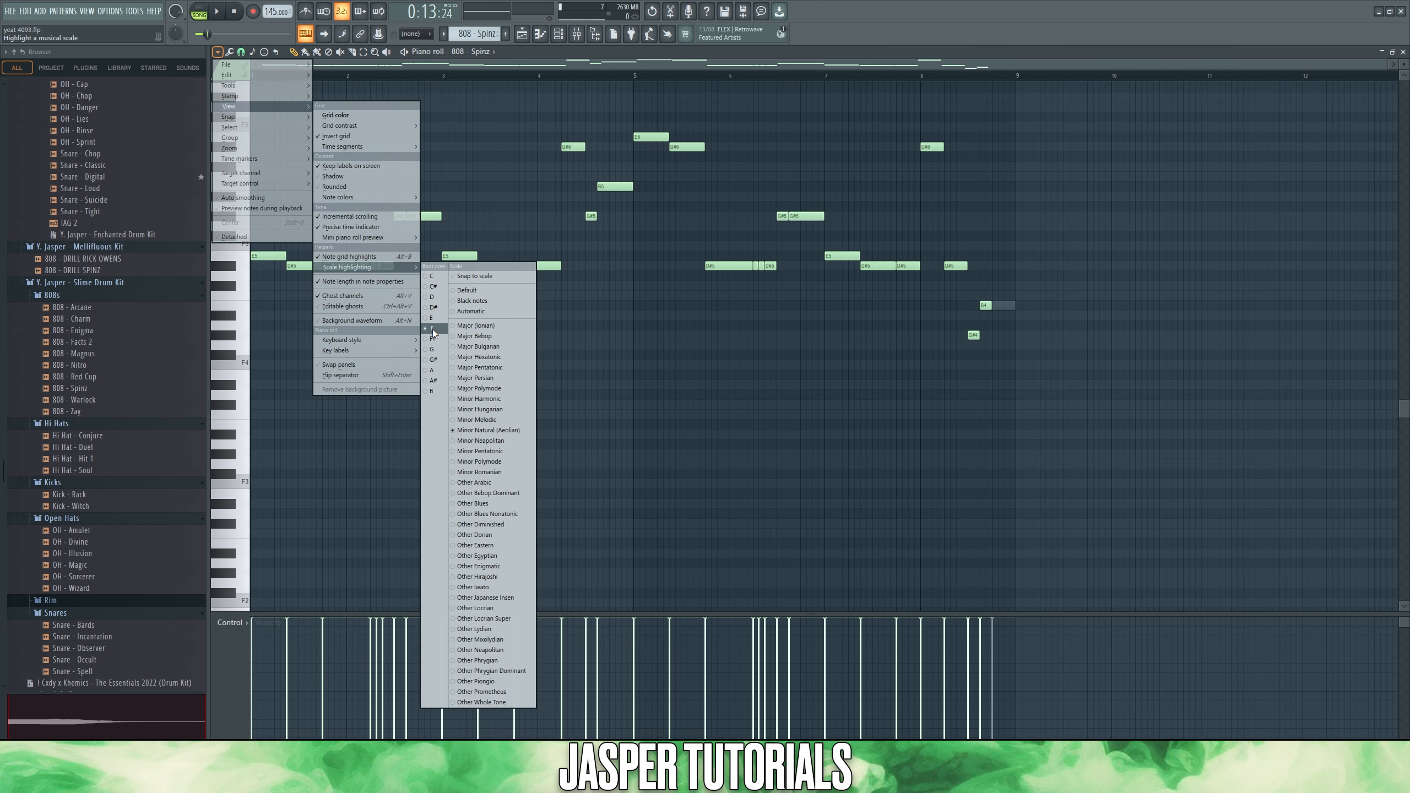
pyautogui.click(434, 359)
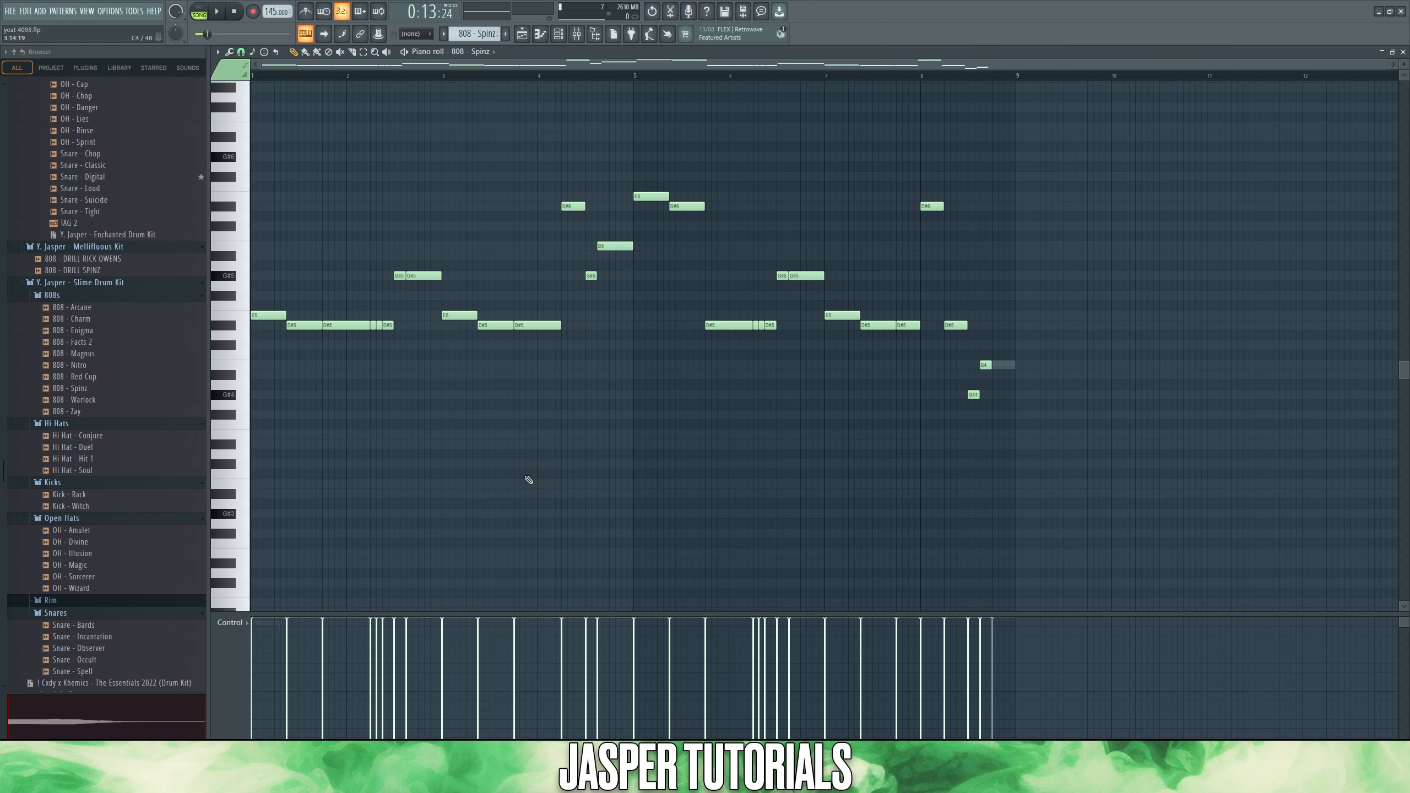
# - Inspect the woah channel's ghost note near bar 9, and return to the 808 - Spinz notes
pyautogui.doubleClick(1006, 366)
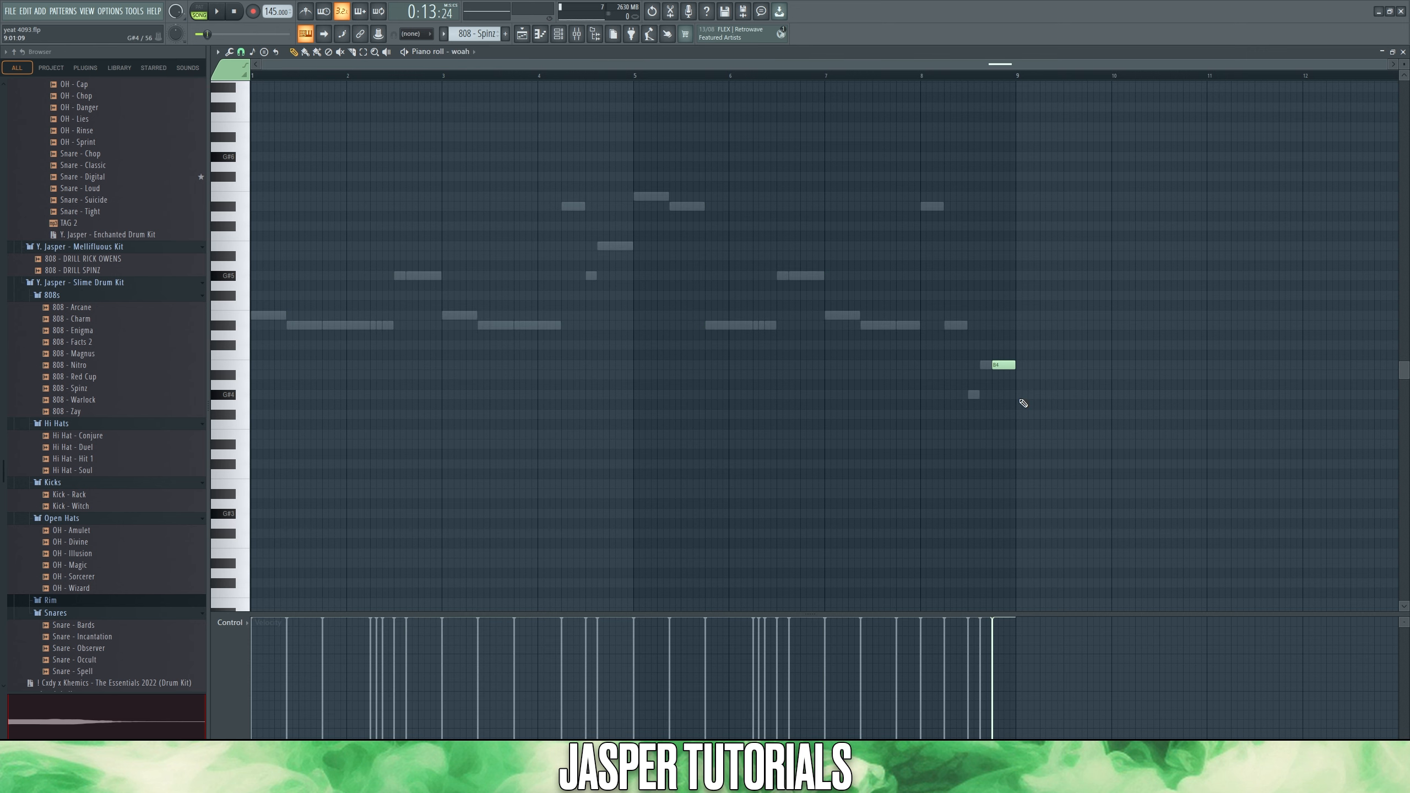
pyautogui.doubleClick(973, 393)
# - Check the Fruity soft clipper on the mixer's Master track, and return to the 808 - Spinz piano roll
pyautogui.click(577, 34)
pyautogui.click(248, 186)
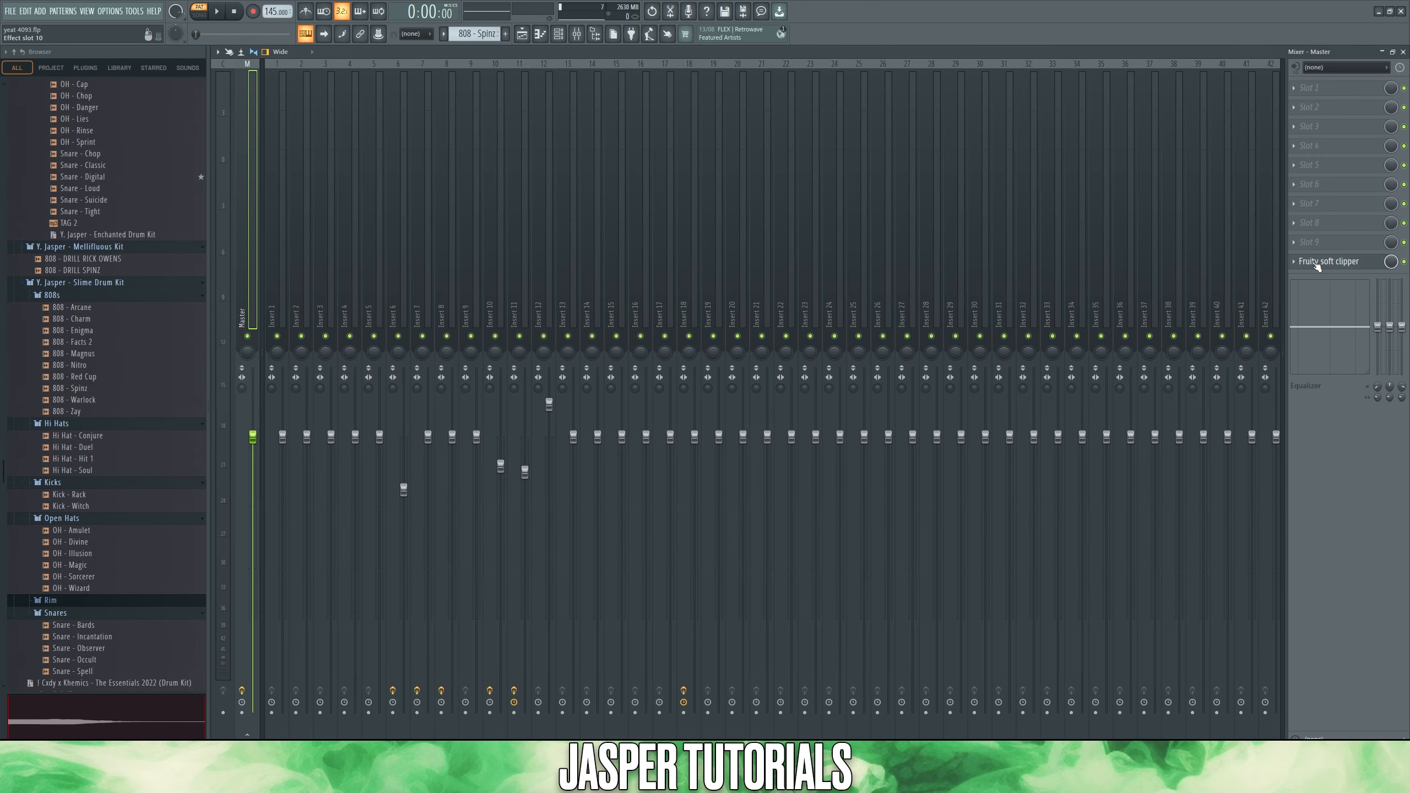
pyautogui.click(1403, 52)
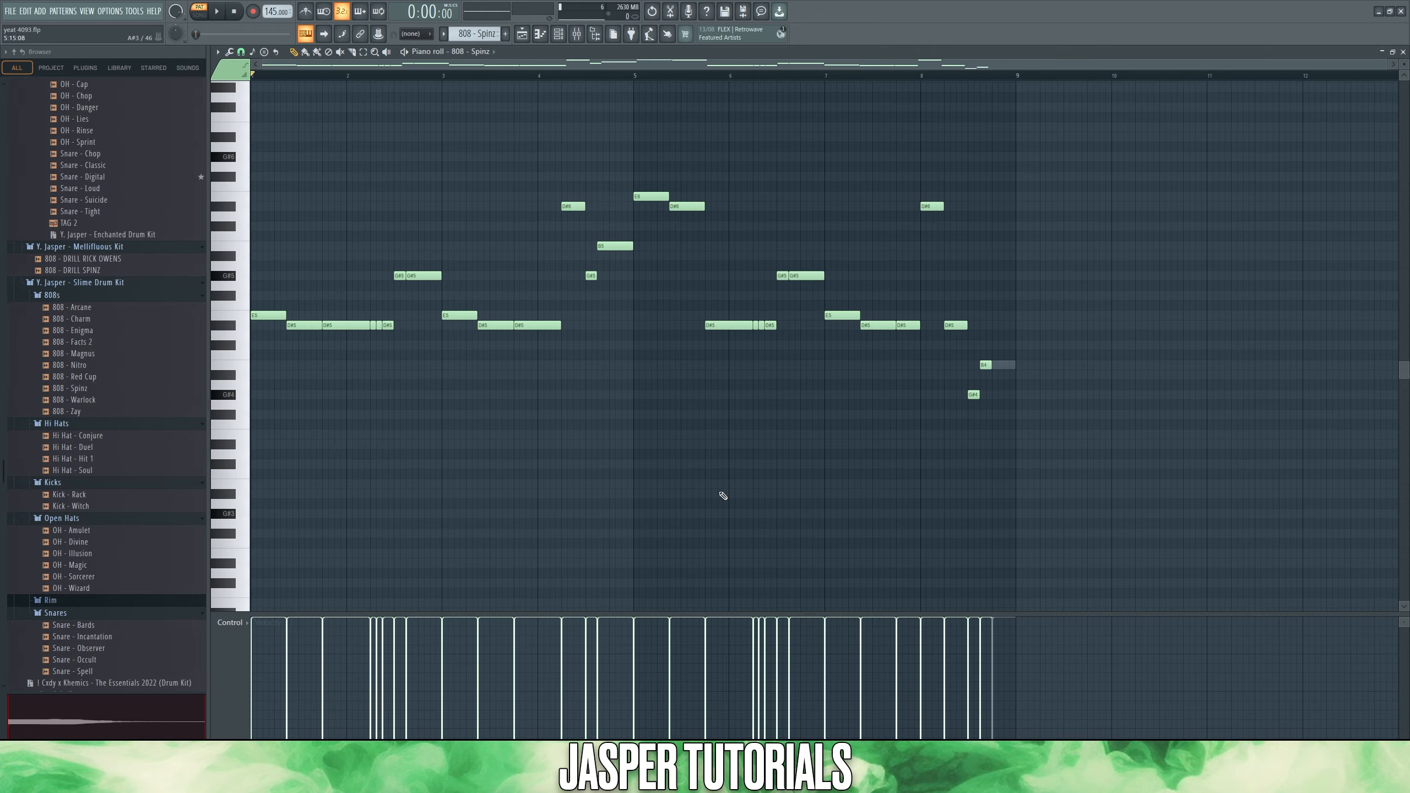
# - Review and audition the note patterns of the outta luck clap, hit 1 hi hat, betrayal snare, od open hat and perky97 open hat
pyautogui.press('space')
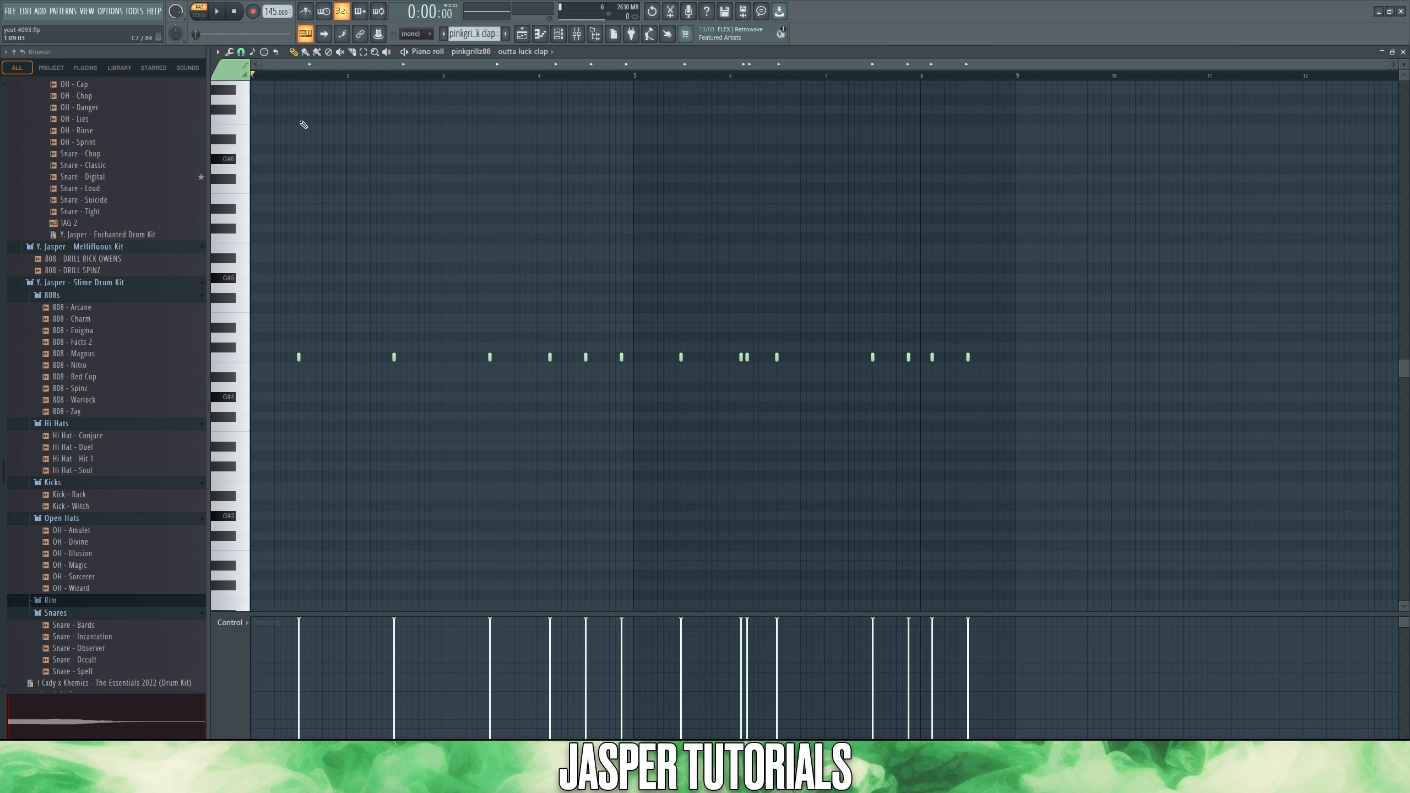
pyautogui.press('space')
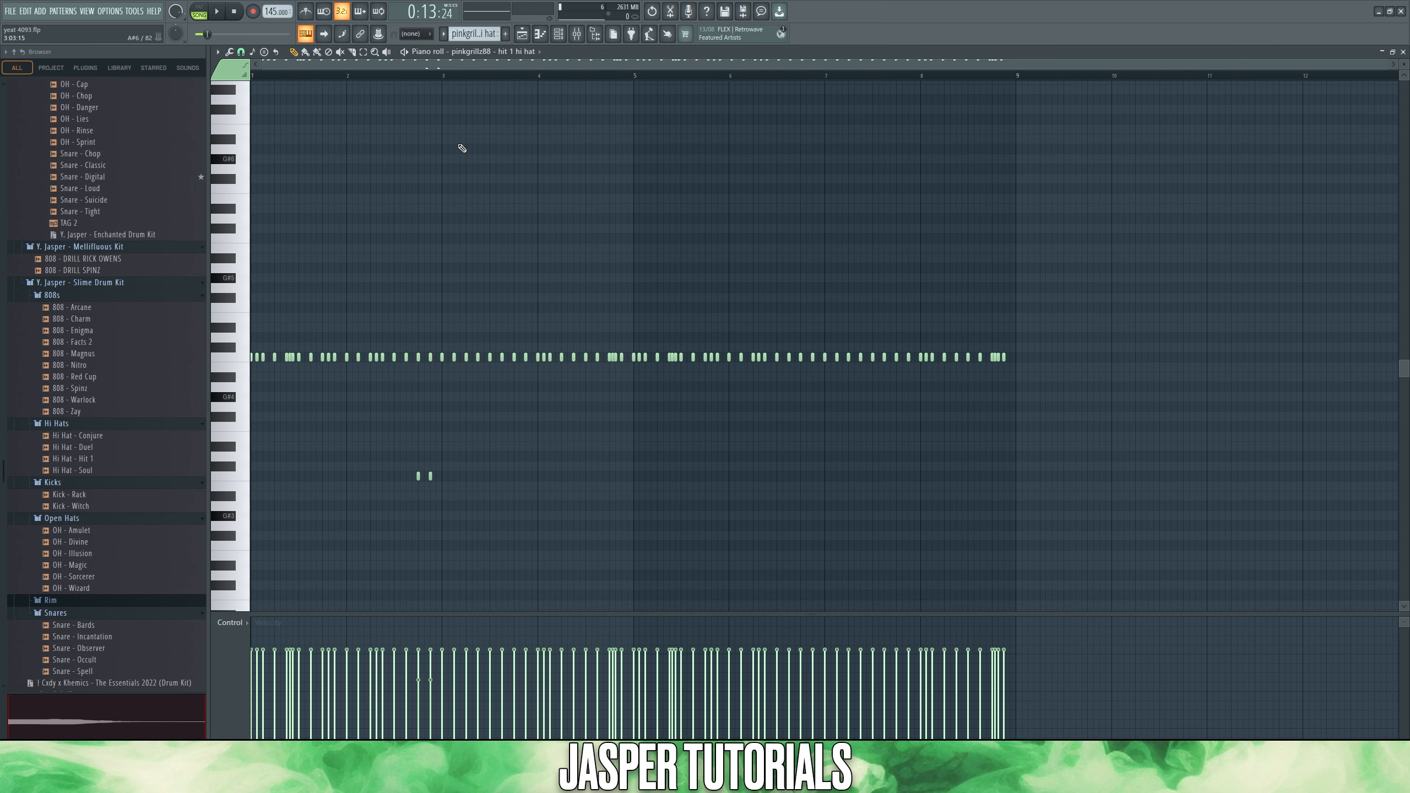
pyautogui.press('space')
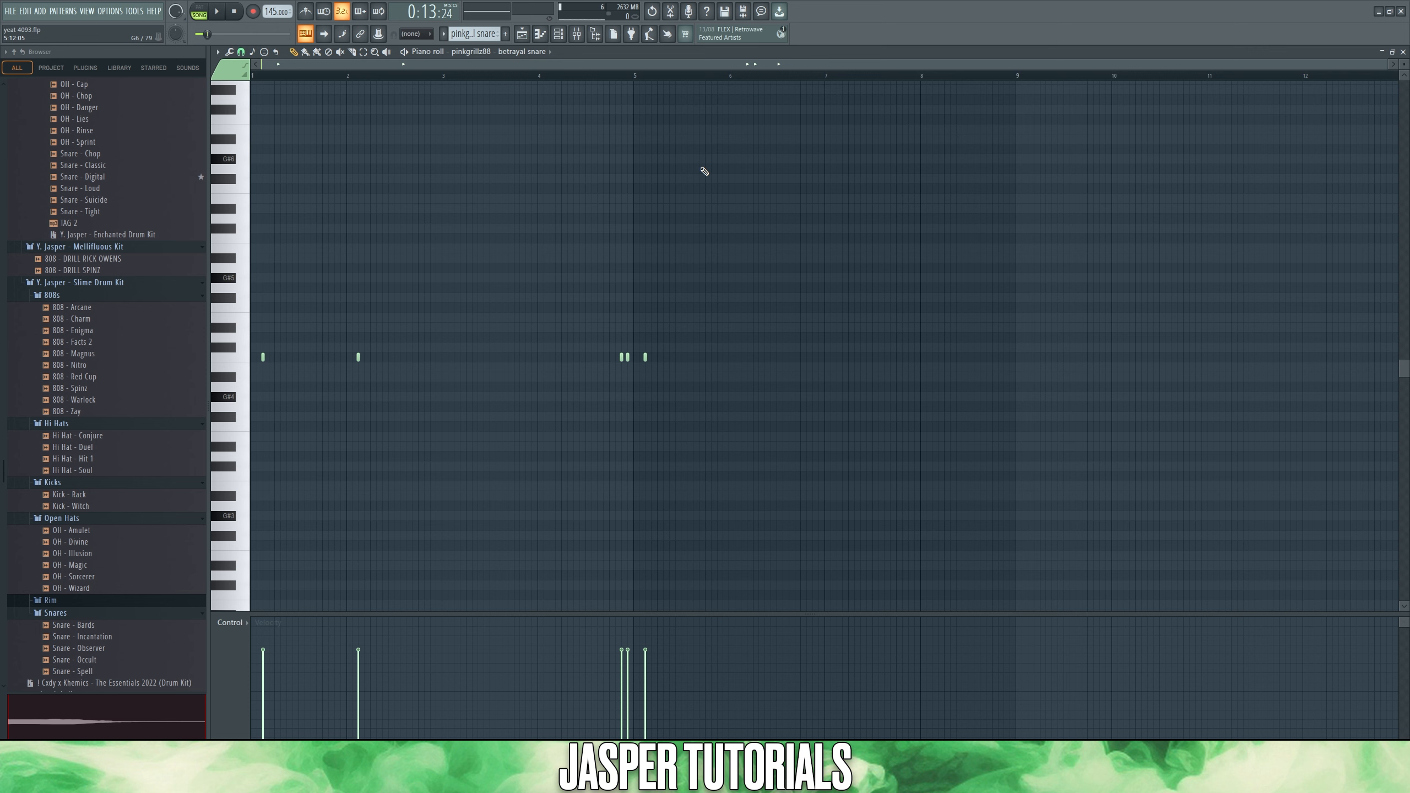
pyautogui.press('space')
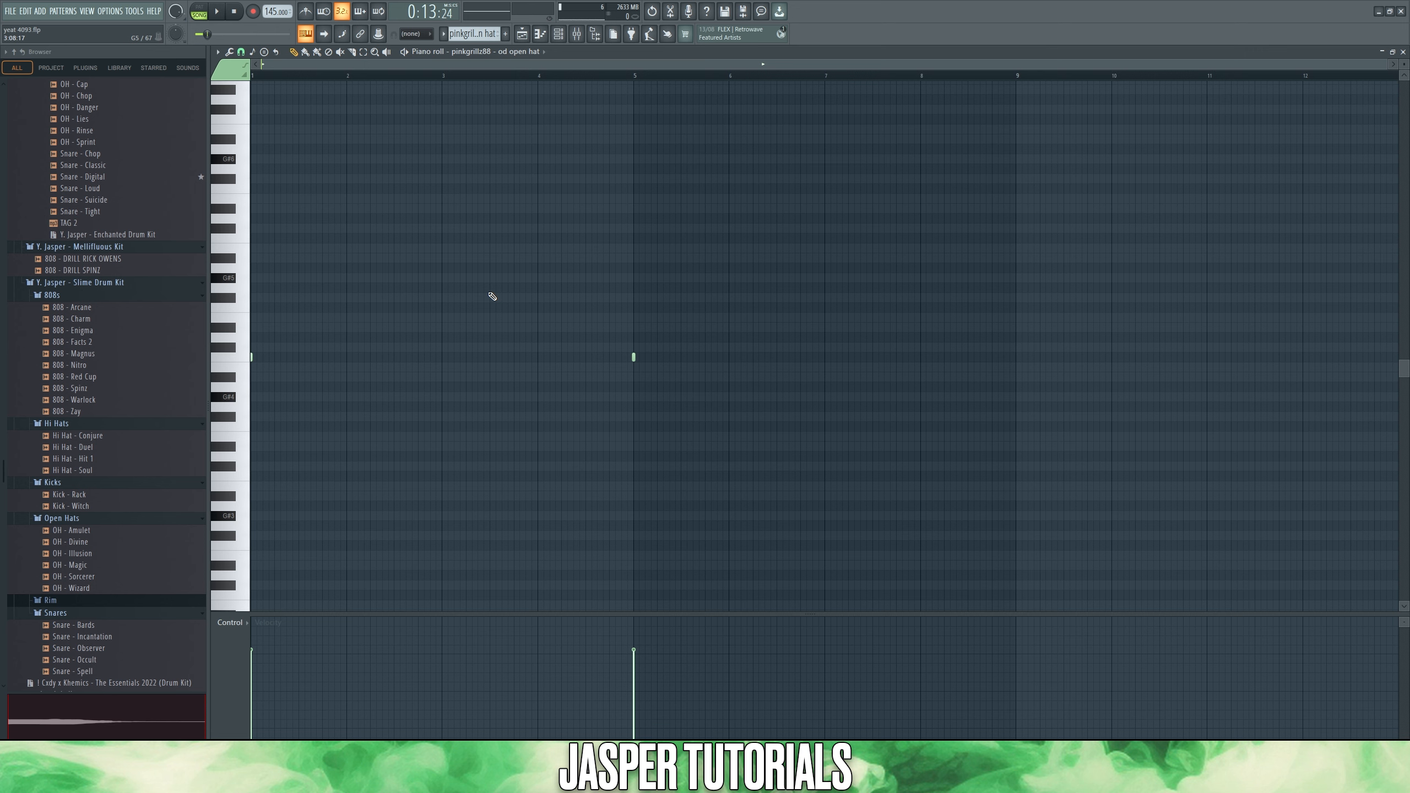
pyautogui.press('space')
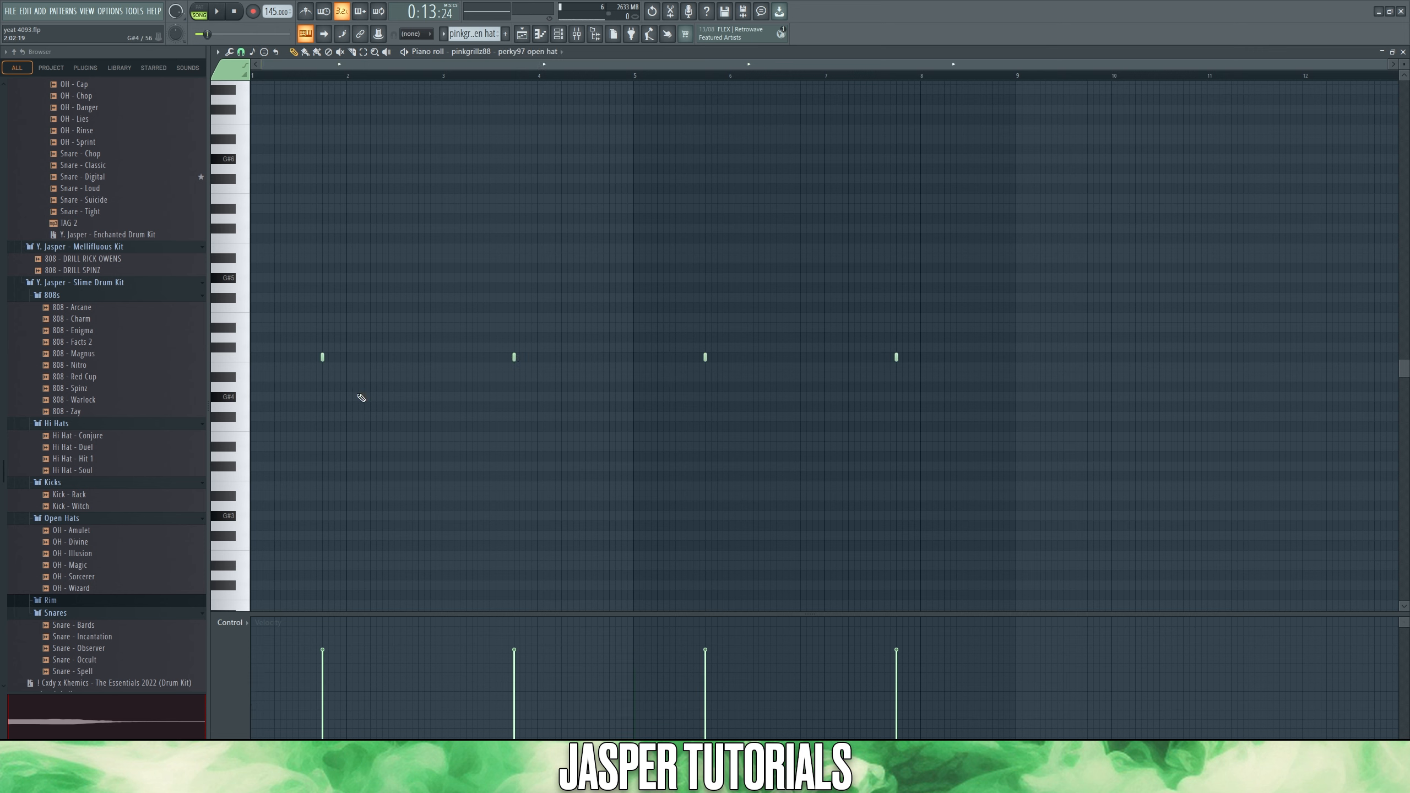
pyautogui.press('space')
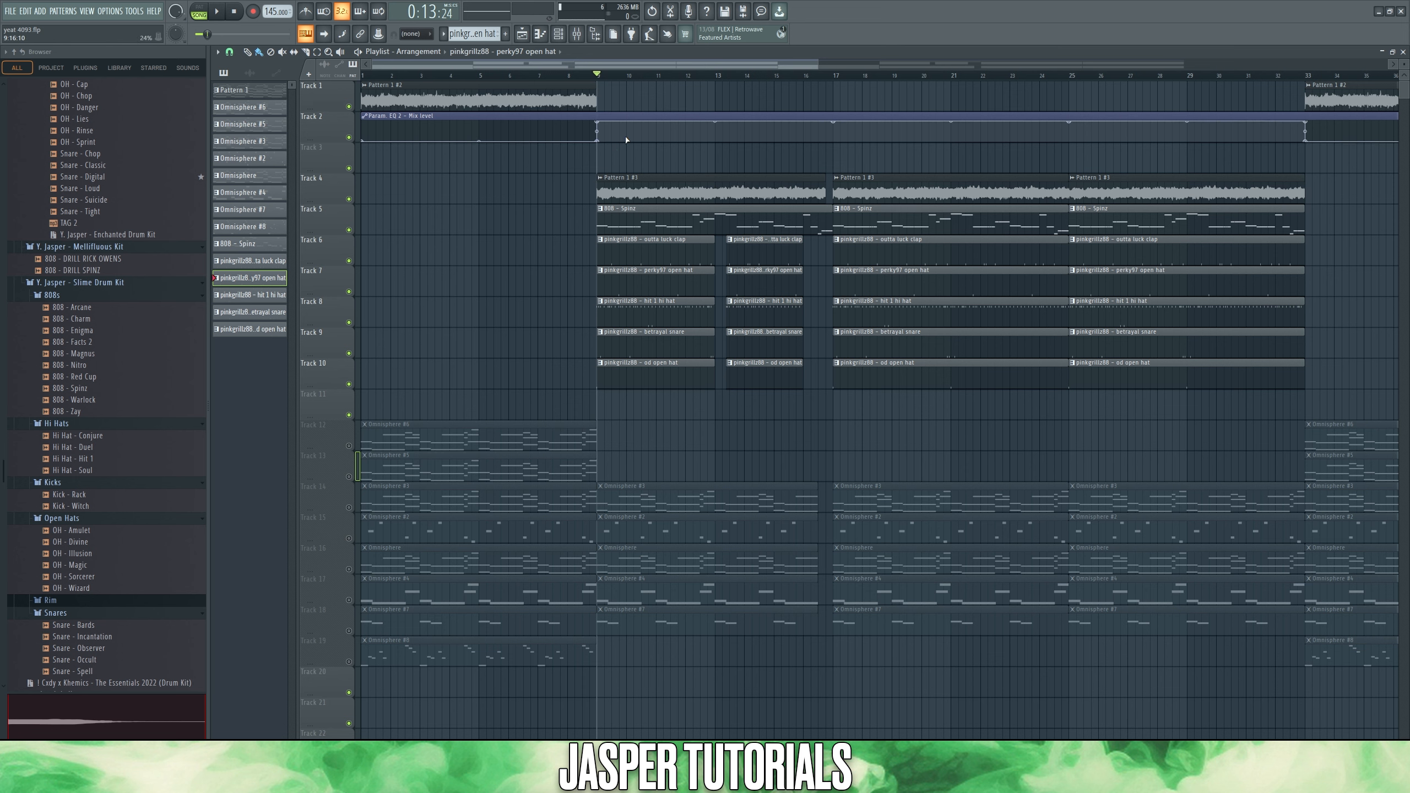
# - Examine the playlist arrangement of melody, 808 and drum clips, and play the Pattern 1 #2 intro from bar 5
pyautogui.keyDown('ctrl'); pyautogui.moveTo(588, 170); pyautogui.dragTo(452, 135); pyautogui.keyUp('ctrl')
pyautogui.keyDown('ctrl'); pyautogui.click(565, 230); pyautogui.keyUp('ctrl')
pyautogui.moveTo(633, 90); pyautogui.dragTo(493, 104)
pyautogui.scroll(-3, 466, 318)
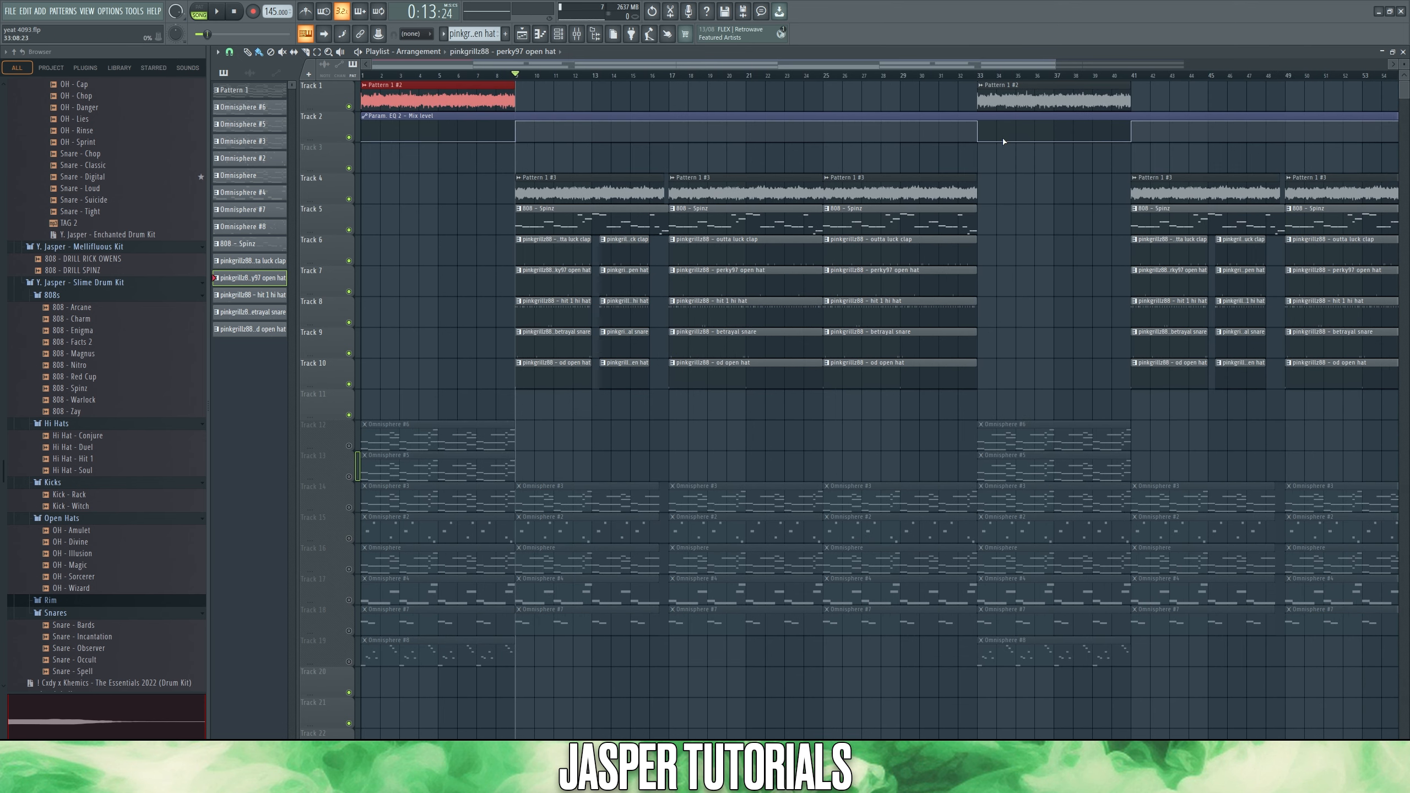
pyautogui.moveTo(1007, 195); pyautogui.dragTo(616, 177)
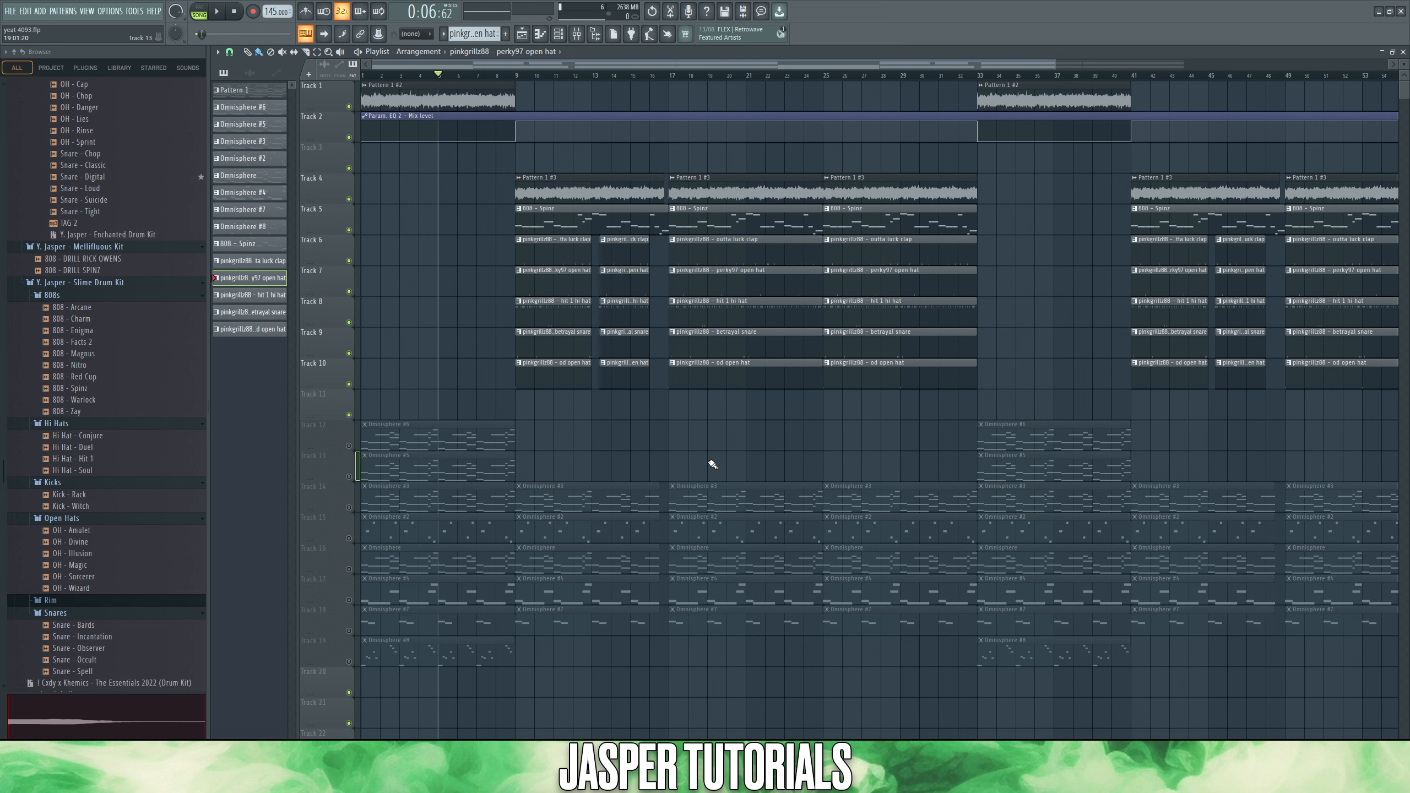
pyautogui.press('space')
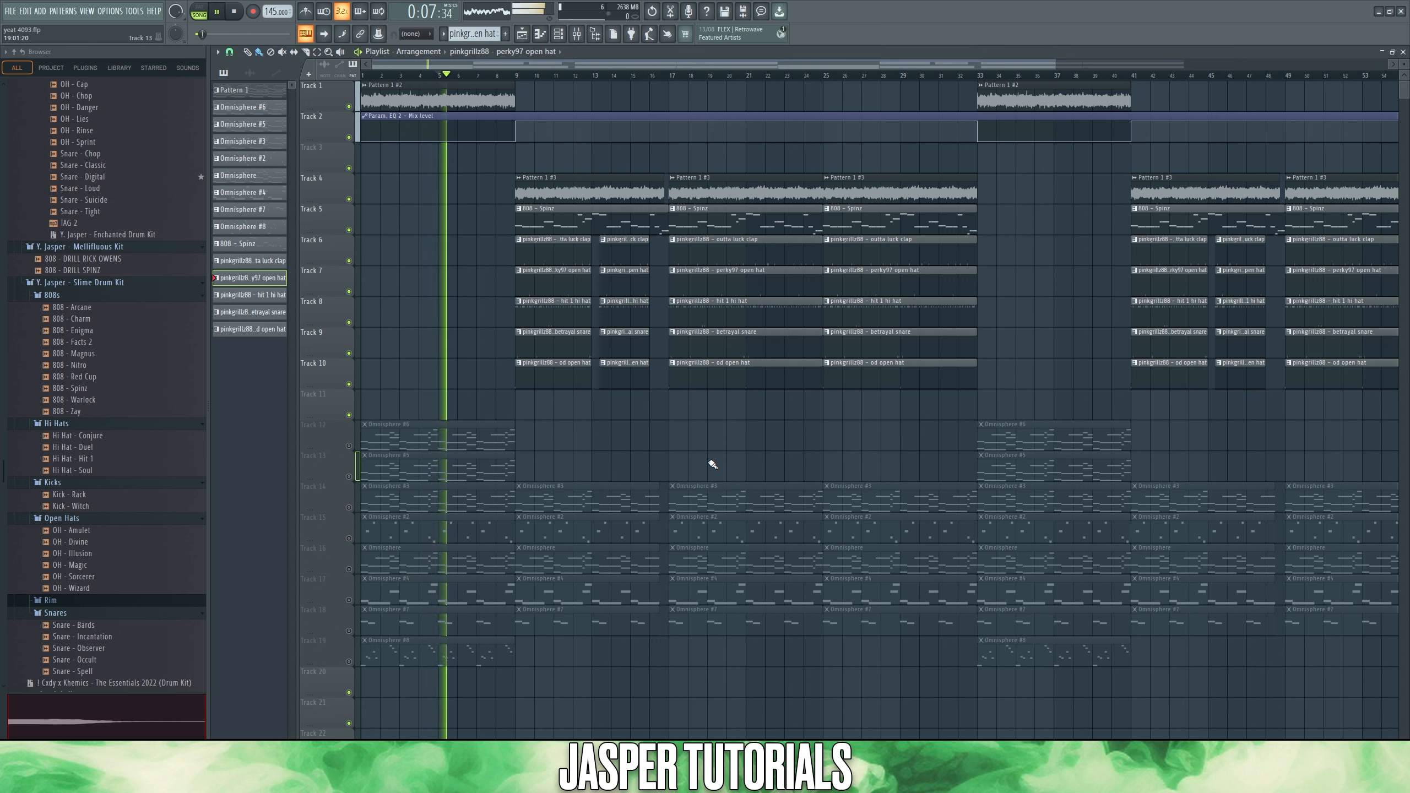